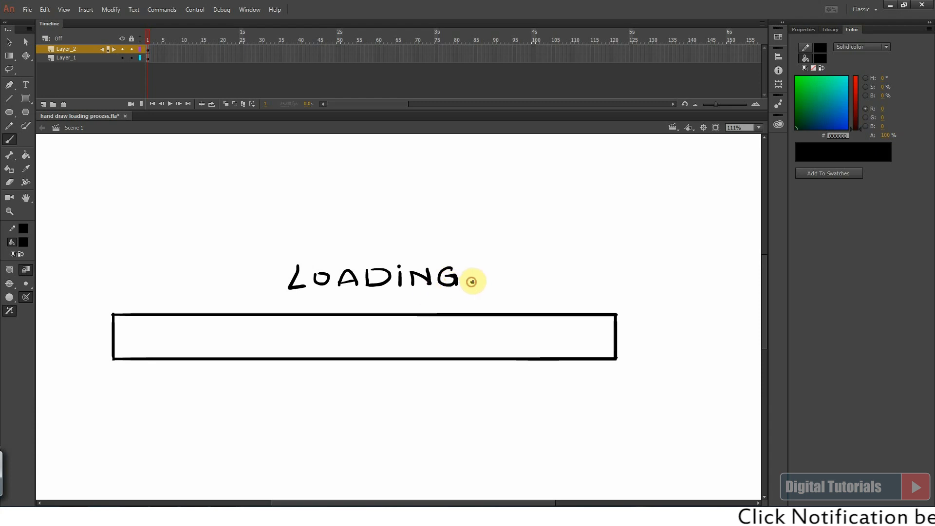
- Brush three dots after the word LOADING and rename that layer "text"
drag(468, 271, 511, 299)
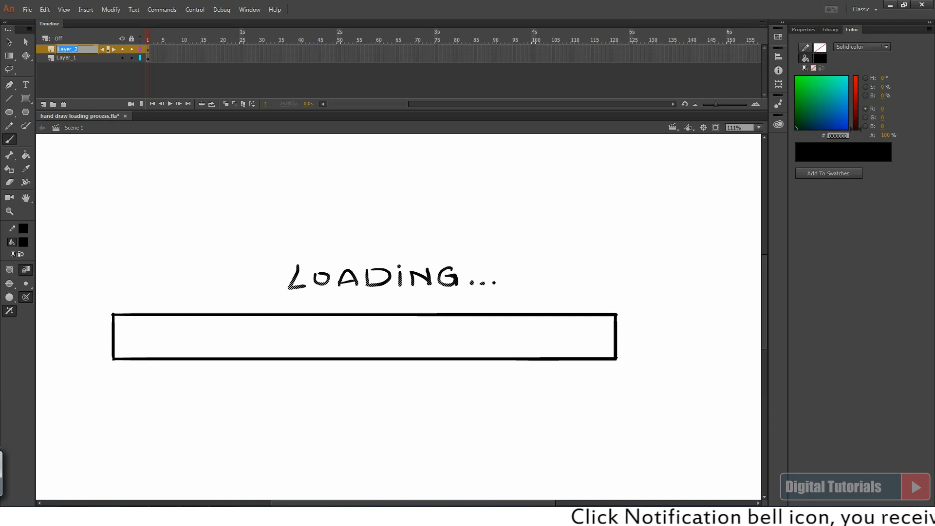
click(77, 71)
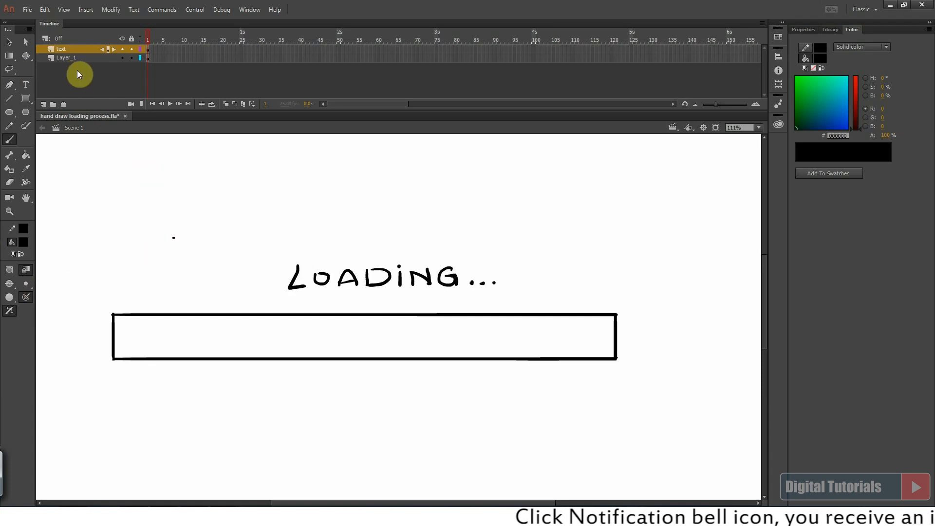
- Rename Layer_1, which holds the bar outline, as "process bar out line"
double_click(71, 57)
text(process)
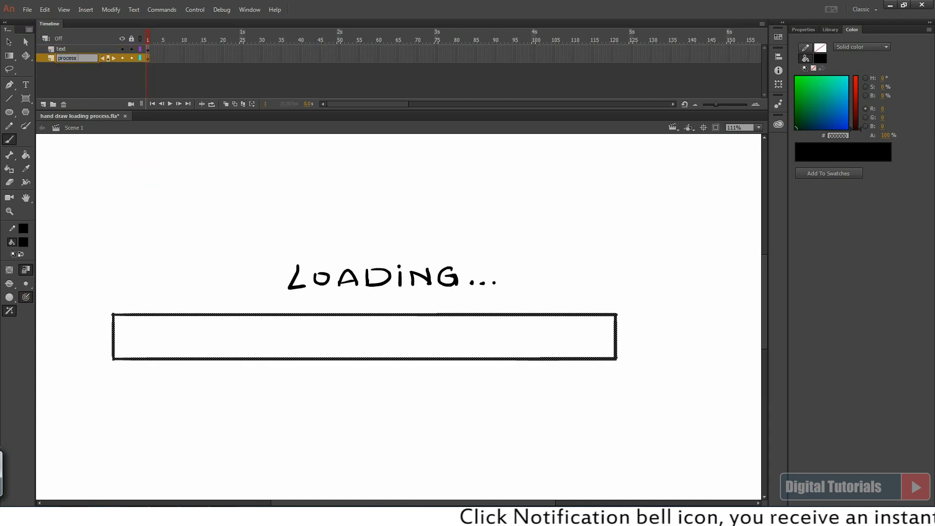
text( bar outline)
click(107, 95)
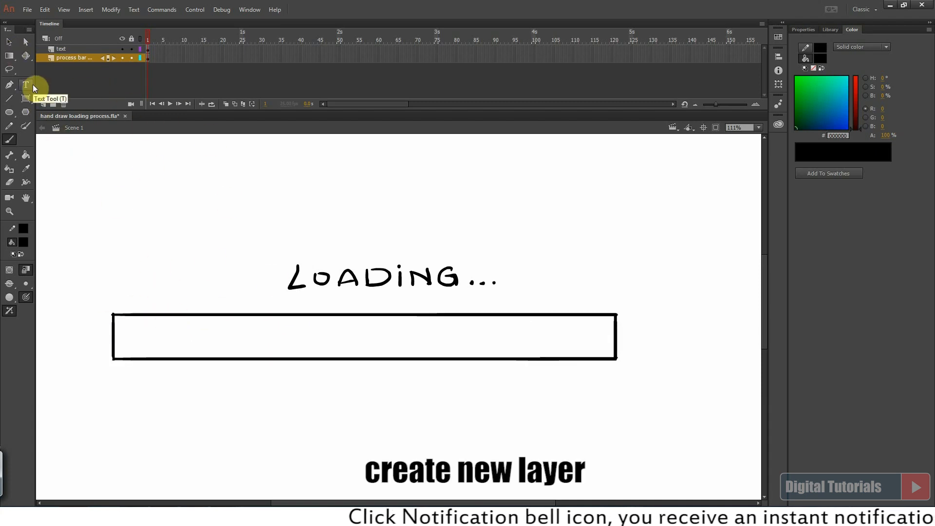
- Add a new layer above the bar outline layer and name it "loading bar"
click(43, 104)
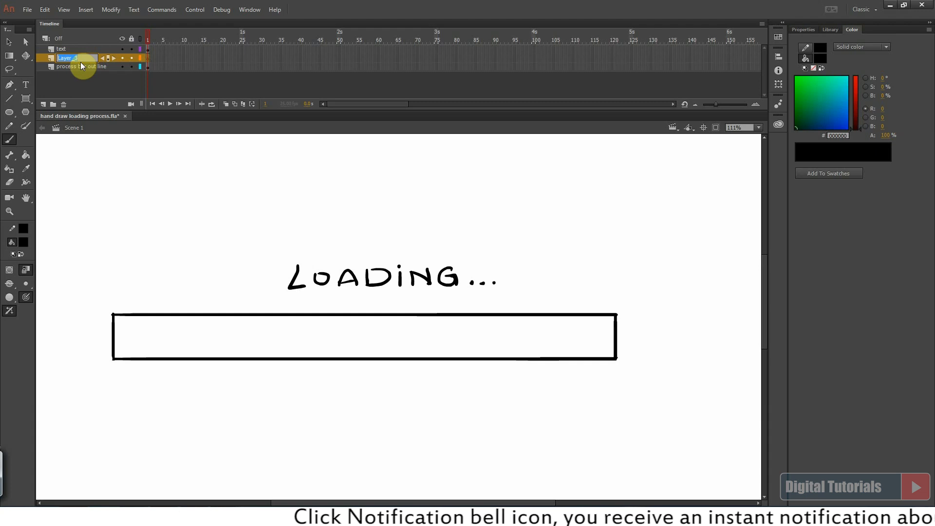
text(loading bar)
key(Return)
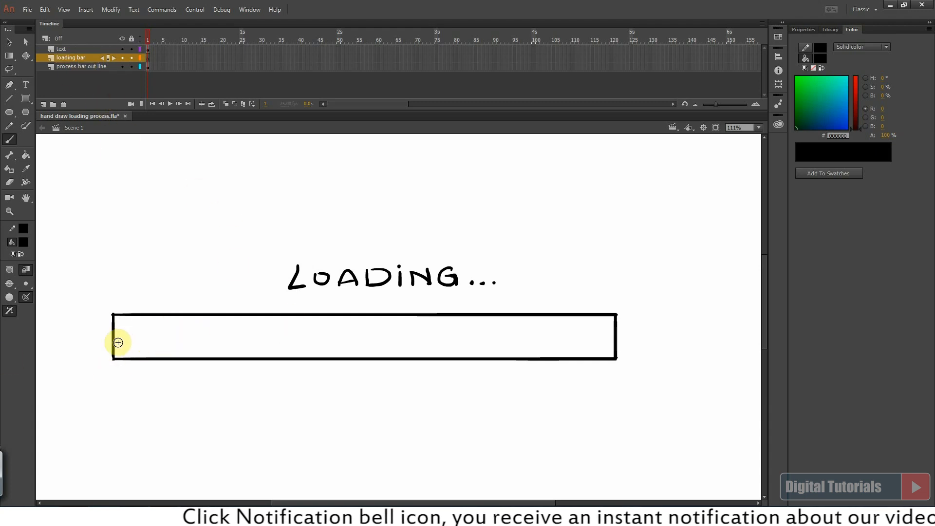
- Draw a black rectangle just inside the bar outline and delete its fill, keeping only the stroke
click(26, 99)
mouse_move(124, 323)
mouse_down()
mouse_move(299, 341)
mouse_move(580, 344)
mouse_move(606, 355)
mouse_up()
ctrl+click(590, 349)
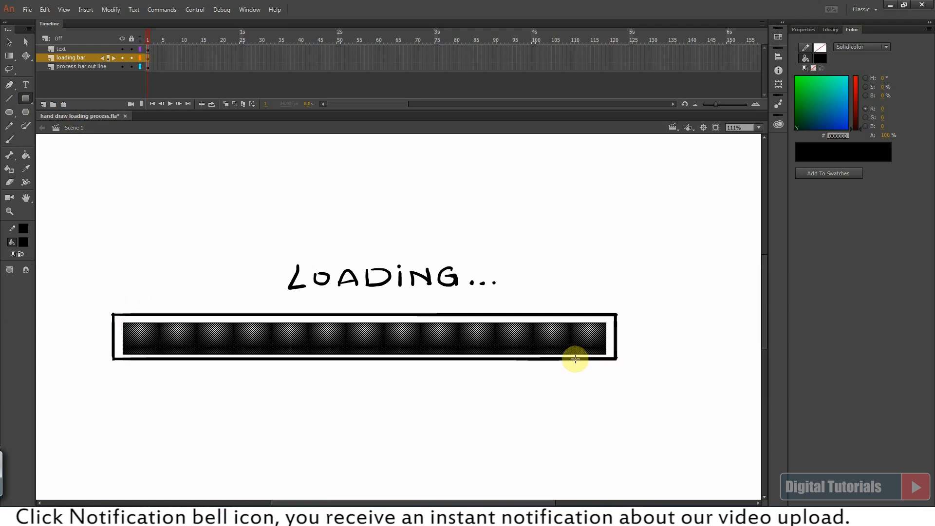
key(Delete)
- Nudge and transform the inner rectangle's stroke so it sits evenly inside the bar outline
click(605, 354)
key(Up)
key(Up)
key(Left)
key(q)
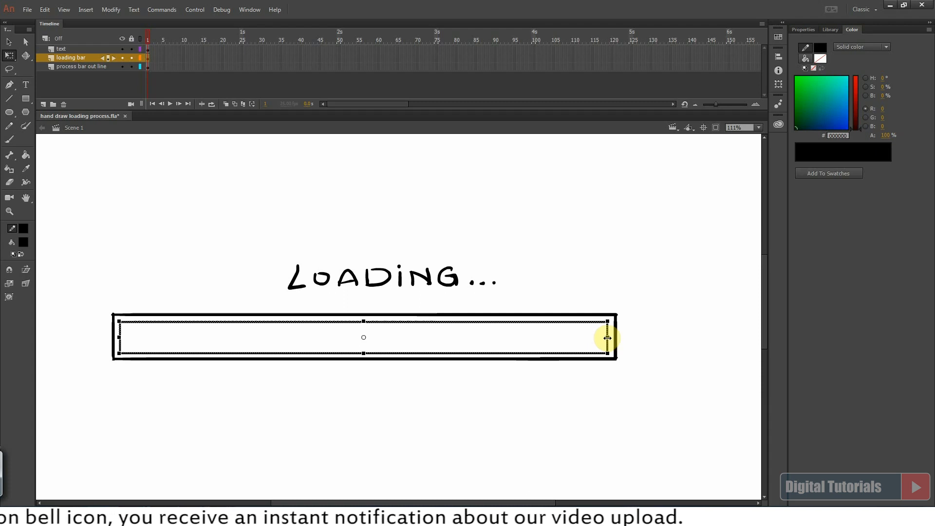
click(667, 356)
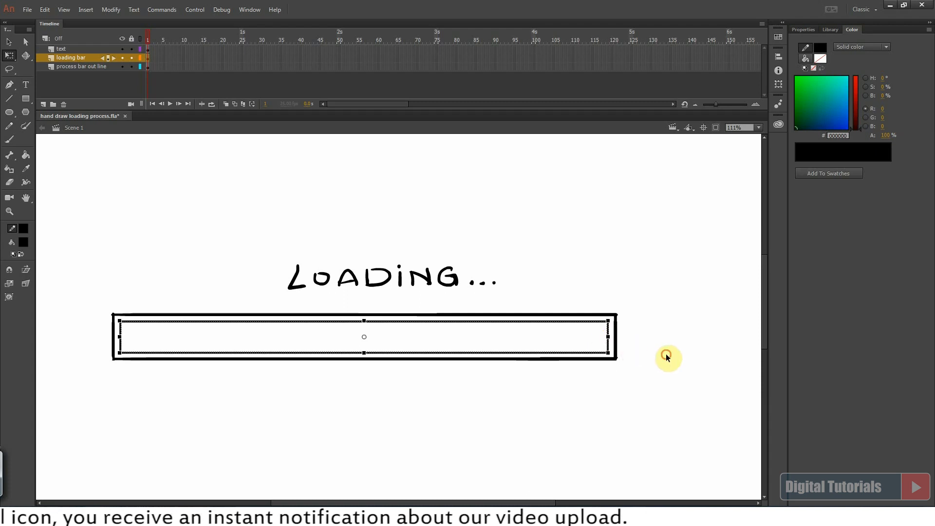
- Group the four lines of the inner rectangle as a guide for the fill
double_click(132, 353)
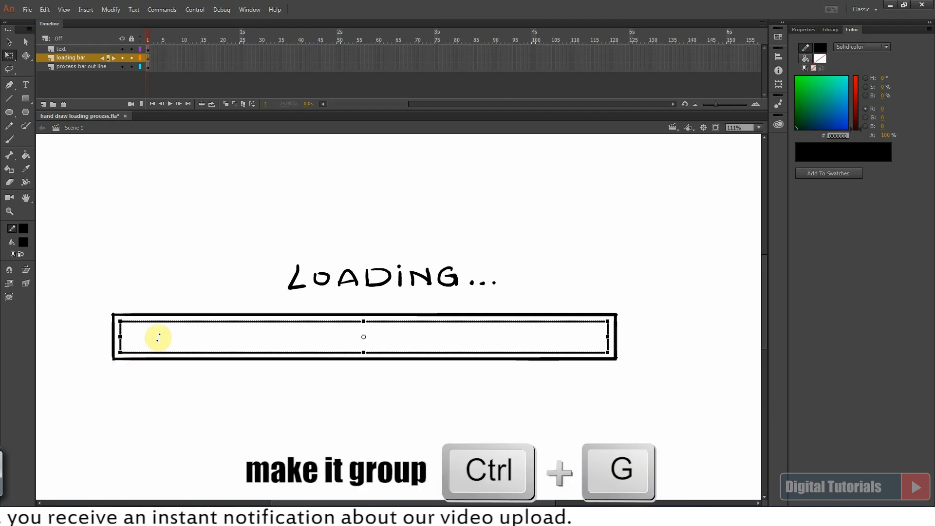
key(ctrl+g)
click(8, 42)
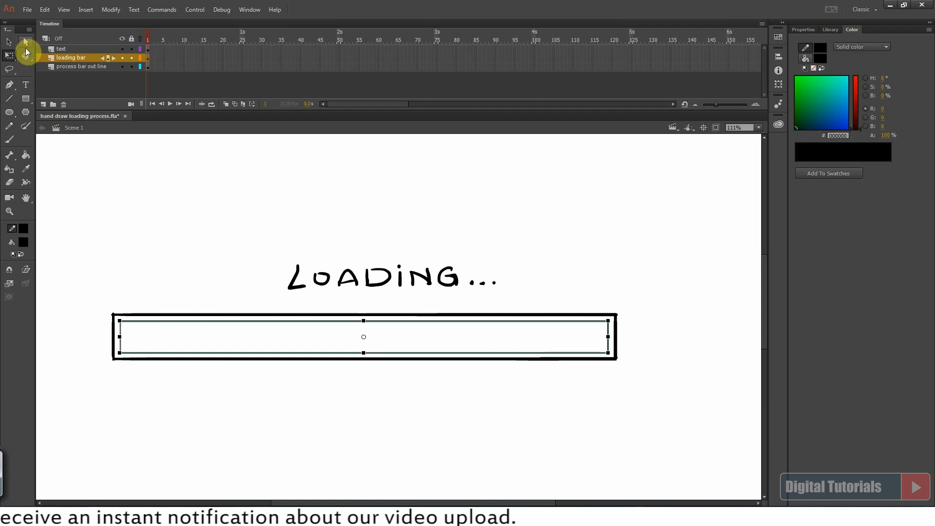
drag(122, 282, 458, 429)
click(258, 411)
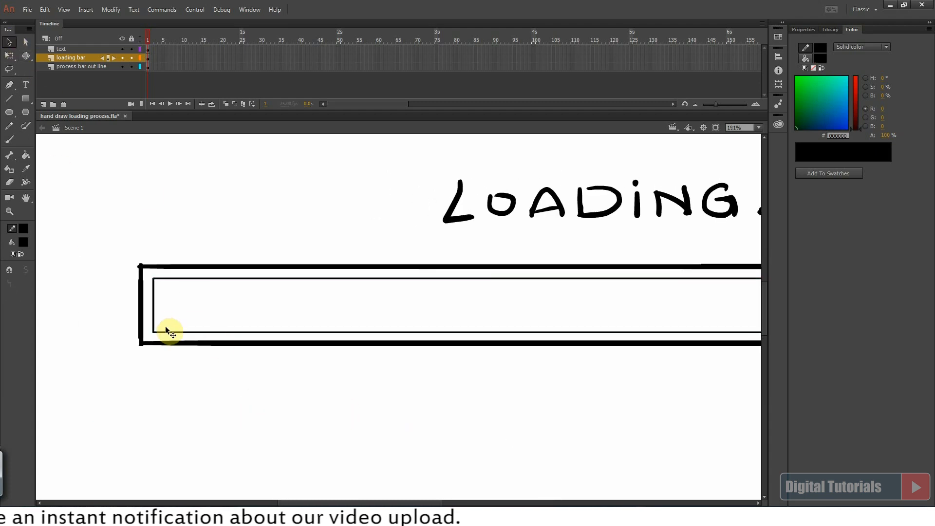
- Scribble black diagonal brush strokes along the whole length of the inner rectangle
click(9, 139)
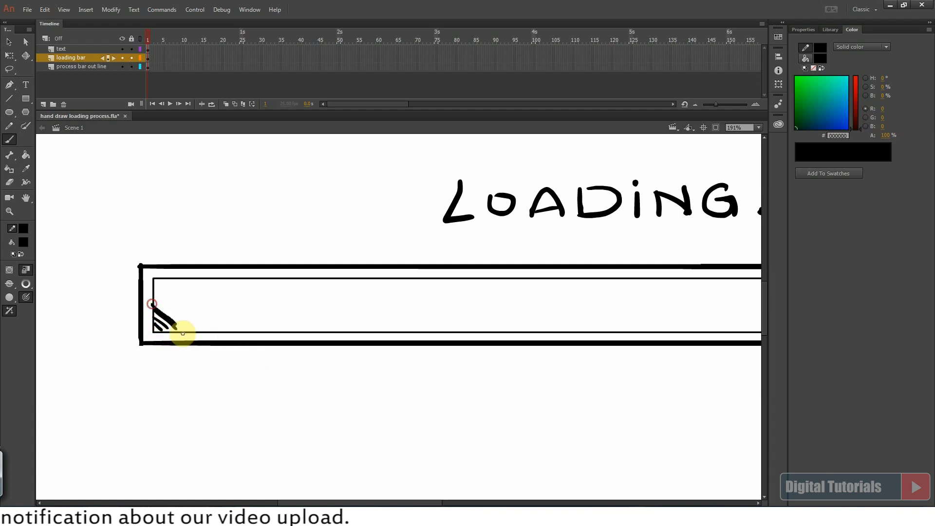
mouse_move(190, 312)
mouse_down()
mouse_move(226, 273)
mouse_move(340, 329)
mouse_move(194, 273)
mouse_move(229, 334)
mouse_move(341, 347)
mouse_up()
mouse_move(355, 334)
mouse_down()
mouse_move(267, 340)
mouse_move(338, 344)
mouse_up()
drag(365, 348, 279, 334)
mouse_move(223, 288)
mouse_down()
mouse_move(246, 284)
mouse_move(354, 335)
mouse_up()
drag(352, 334, 287, 316)
mouse_move(261, 272)
mouse_down()
mouse_move(313, 298)
mouse_move(403, 294)
mouse_move(370, 274)
mouse_move(408, 256)
mouse_move(731, 265)
mouse_up()
mouse_move(407, 265)
mouse_down()
mouse_move(438, 258)
mouse_move(436, 243)
mouse_up()
key(ctrl+2)
drag(239, 242, 446, 402)
- Hide the process bar out line and text layers, leaving only the loading bar layer visible
click(122, 66)
click(122, 50)
drag(547, 391, 403, 390)
key(ctrl+2)
- Delete the parts of the scribble that stick out below the guide rectangle's lower edge
drag(680, 361, 167, 317)
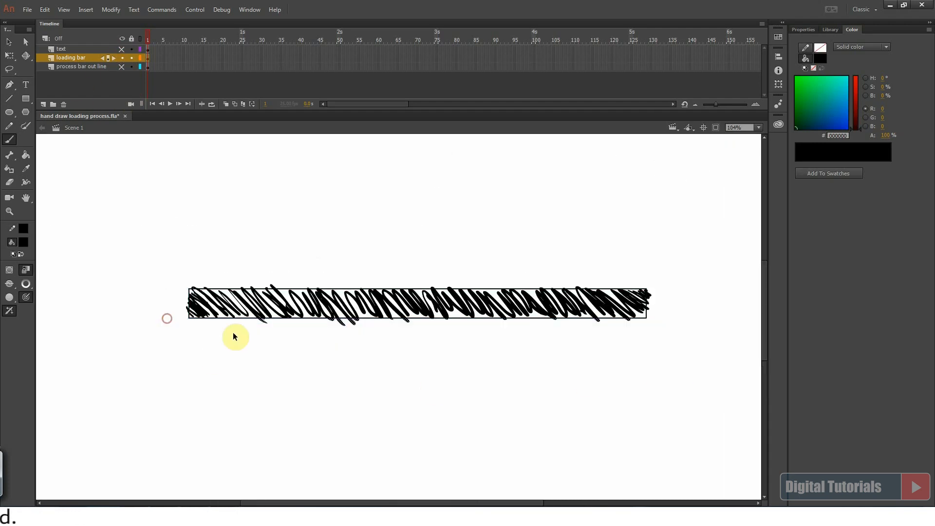
drag(183, 275, 306, 336)
shift+click(463, 390)
key(ctrl+minus)
key(ctrl+minus)
drag(502, 371, 242, 351)
drag(749, 359, 42, 316)
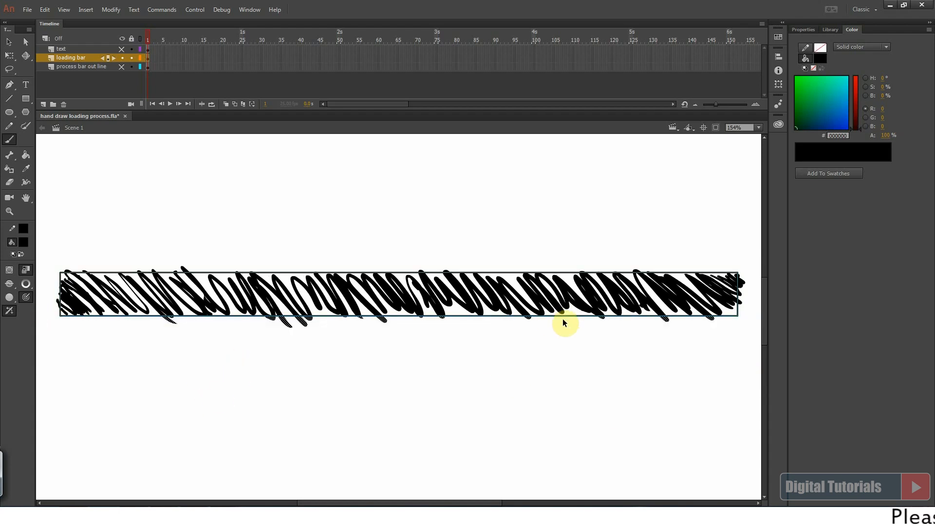
drag(453, 270, 617, 352)
key(Delete)
- Delete the scribble parts that extend past the right and left ends of the guide rectangle
key(ctrl+minus)
key(ctrl+minus)
drag(485, 370, 760, 198)
drag(452, 240, 377, 444)
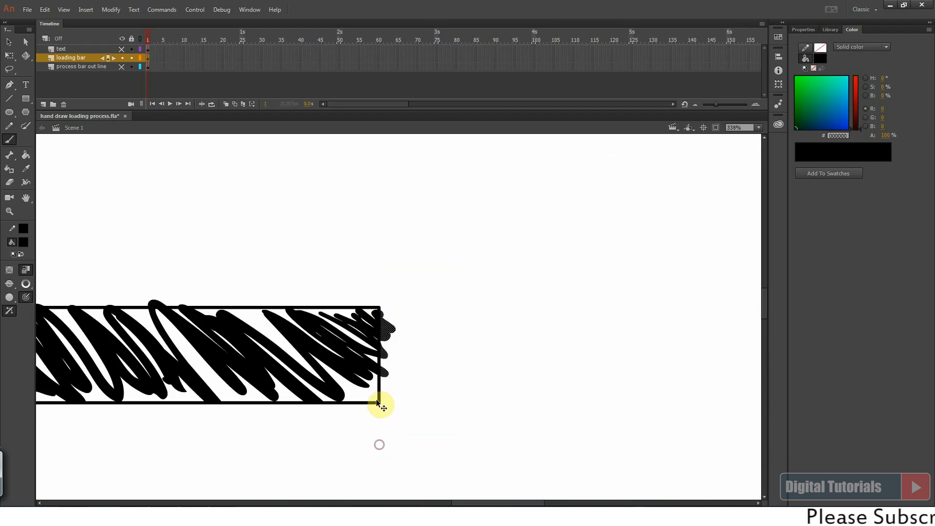
key(Delete)
drag(331, 373, 575, 373)
drag(291, 141, 350, 347)
key(Delete)
- Delete the scribble parts that extend above the guide rectangle's upper edge
key(ctrl+2)
drag(203, 236, 602, 282)
drag(373, 250, 417, 317)
key(ctrl+2)
drag(222, 244, 591, 341)
drag(70, 279, 718, 307)
drag(565, 275, 613, 344)
key(Delete)
key(ctrl+minus)
key(ctrl+minus)
key(ctrl+minus)
drag(86, 286, 207, 386)
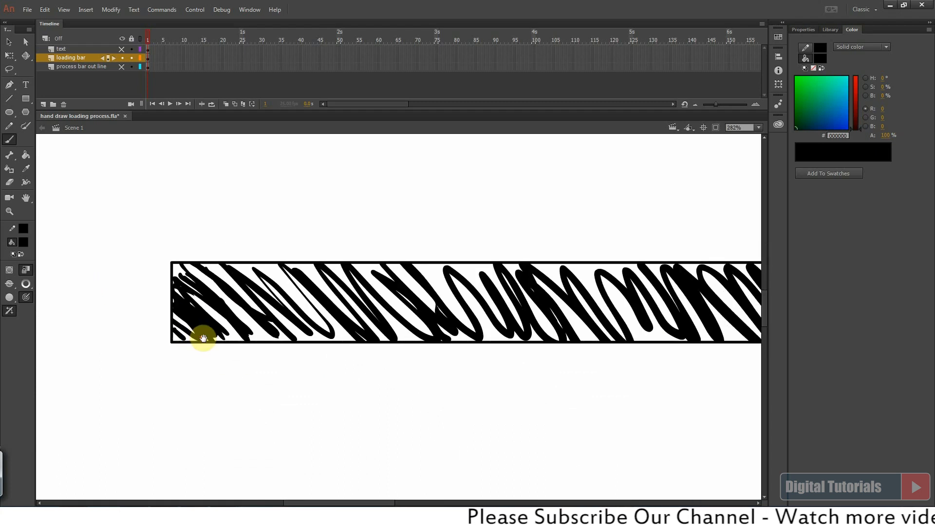
- Show the bar outline and text layers again and delete the grouped guide rectangle around the scribble
key(ctrl+2)
click(121, 66)
drag(219, 236, 419, 372)
double_click(369, 317)
key(Delete)
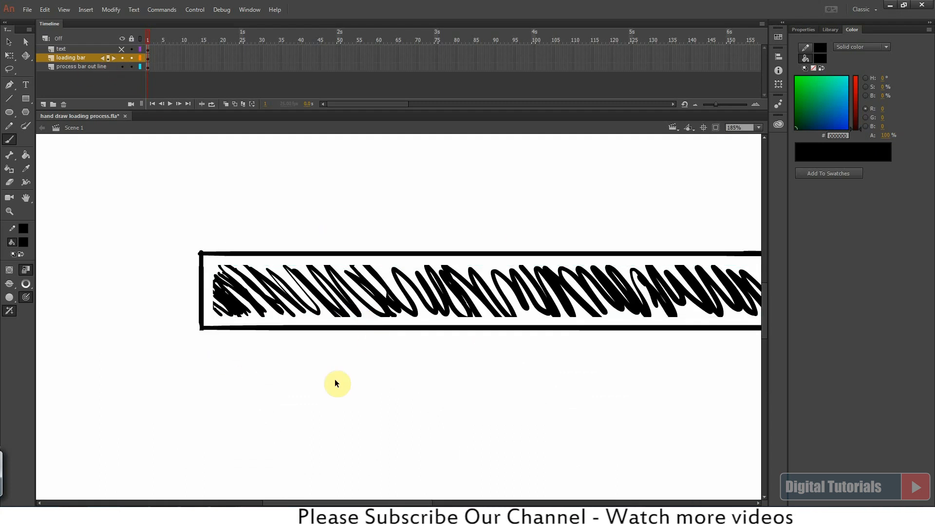
key(ctrl+3)
click(121, 49)
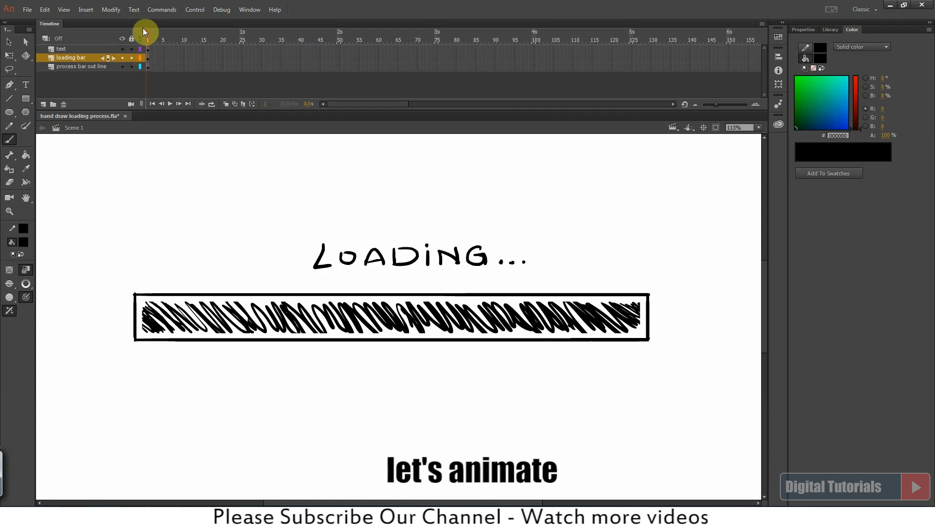
- Convert the text layer's lettering and dots to a Graphic symbol named "loading text animation"
click(149, 49)
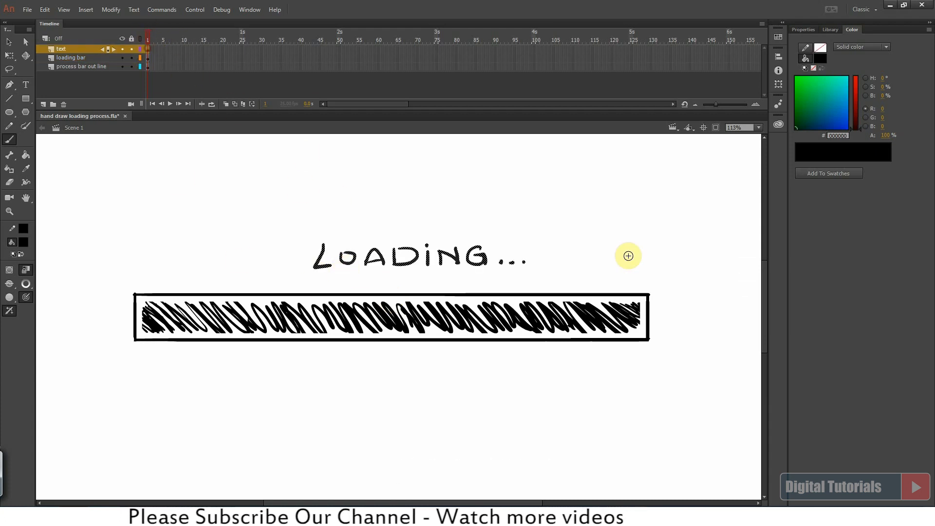
key(F8)
text(loading text animati)
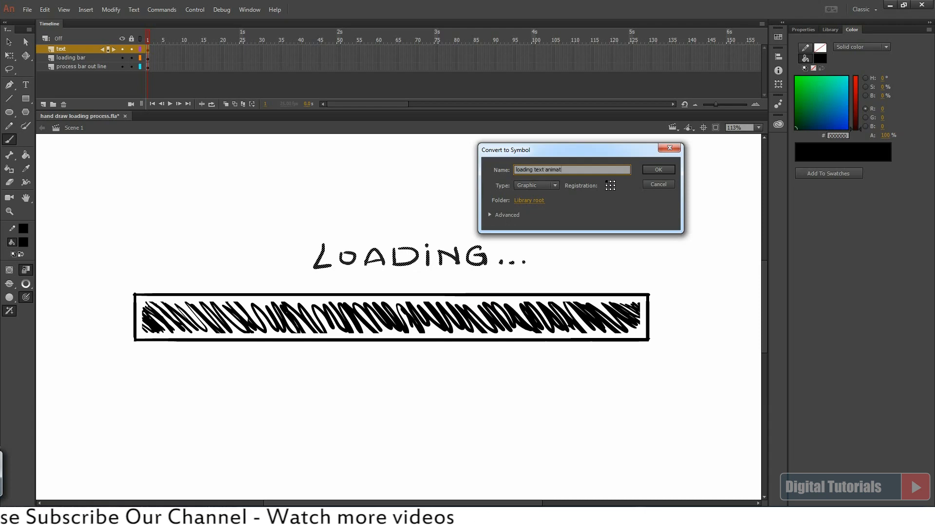
key(Return)
- Inside the loading text animation symbol, cut the three dots and paste them in place on a new layer
key(v)
double_click(399, 265)
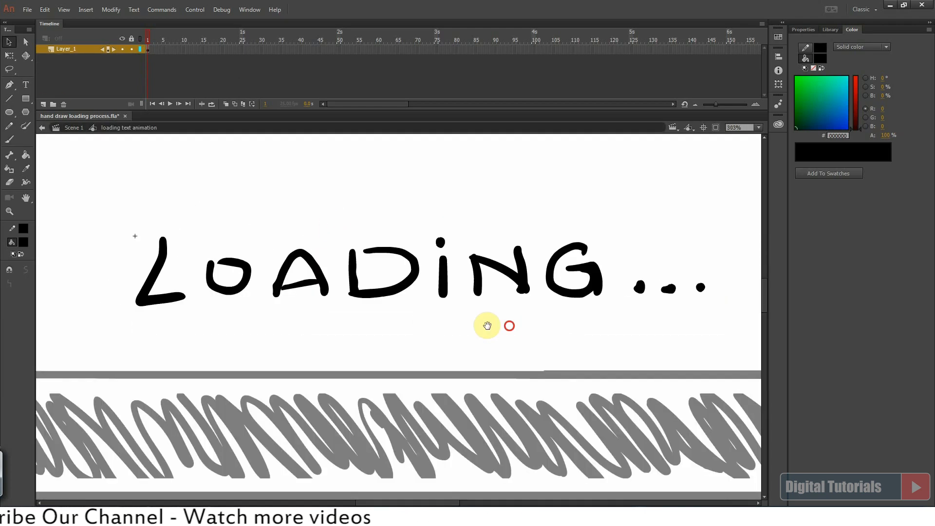
drag(580, 285, 485, 354)
key(ctrl+x)
click(44, 104)
key(ctrl+shift+v)
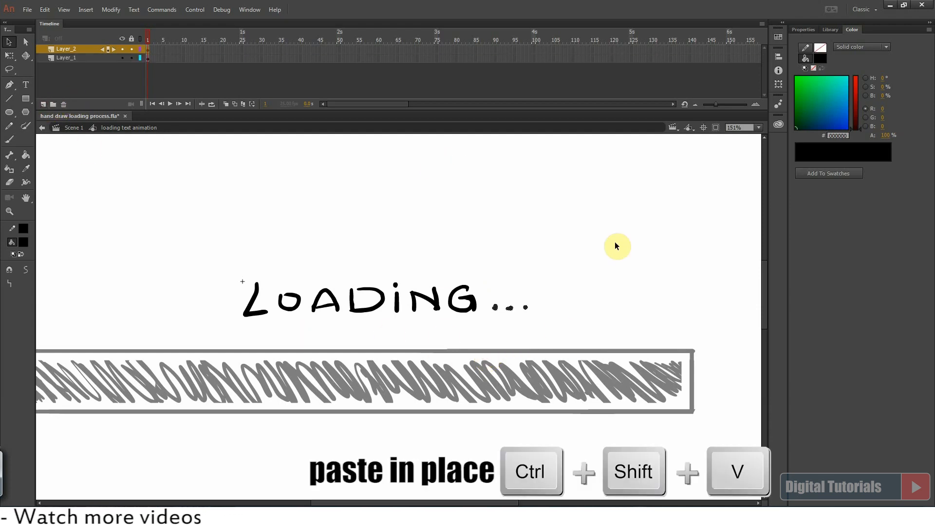
- Convert the word LOADING on Layer_1 to a Graphic symbol named "loading"
click(149, 60)
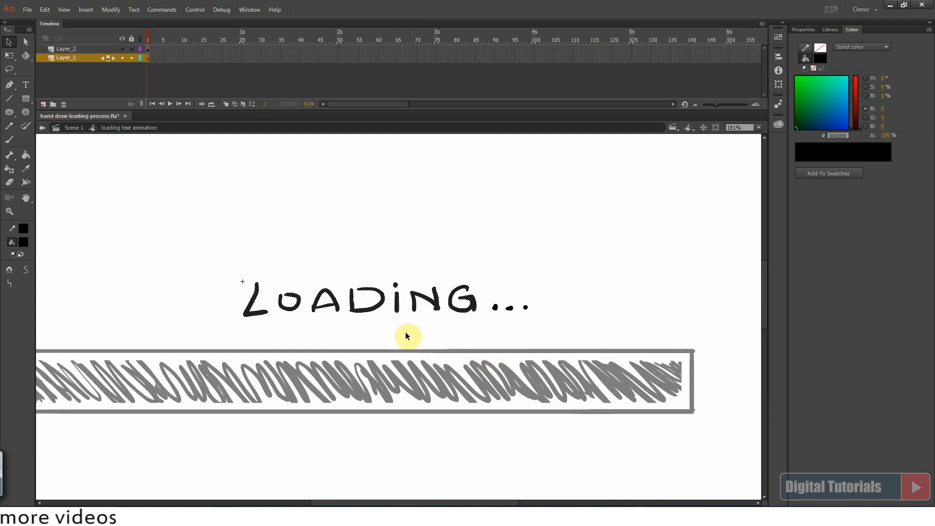
key(F8)
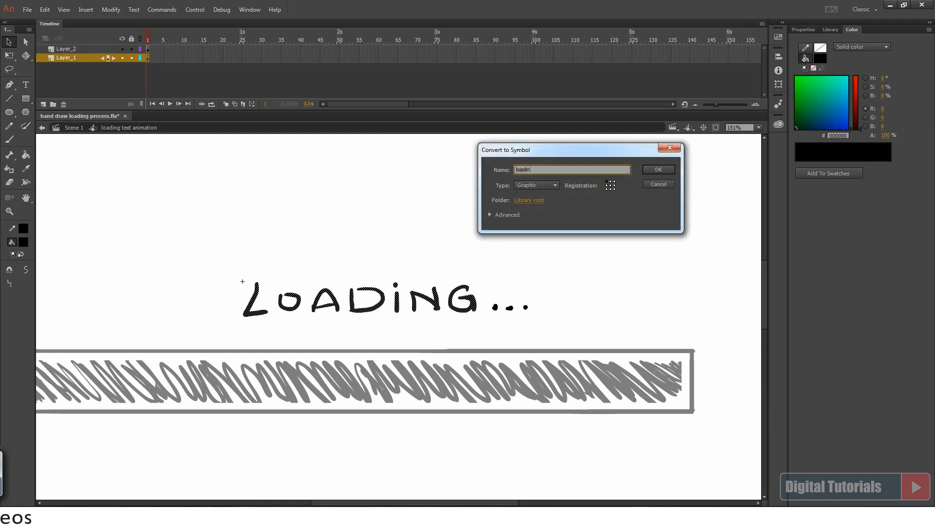
key(Return)
- Inside the loading symbol, extend the frames, insert a keyframe at frame 3 and smooth its lettering
double_click(405, 308)
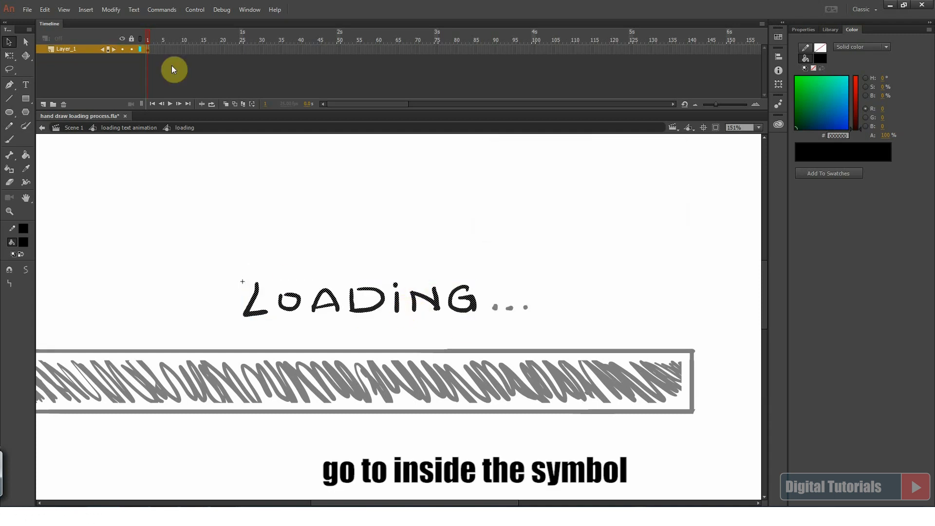
key(F5)
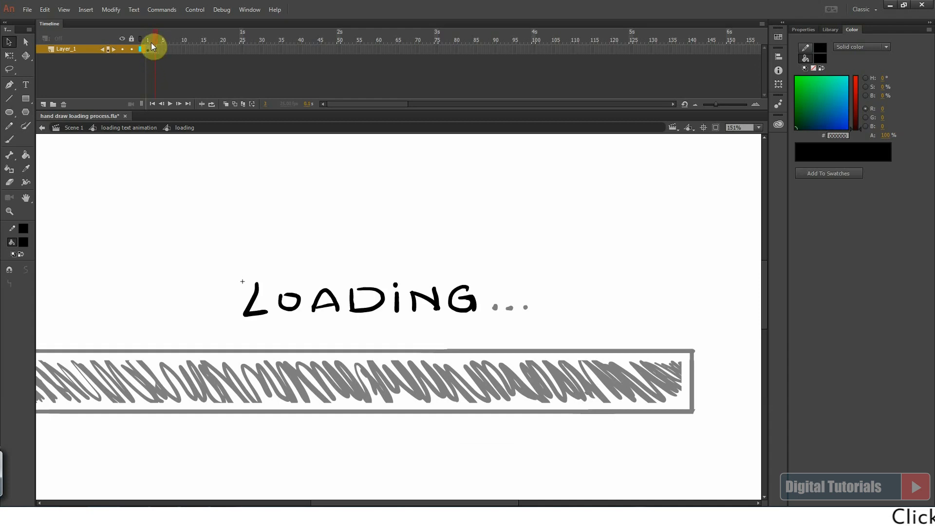
click(154, 49)
key(F6)
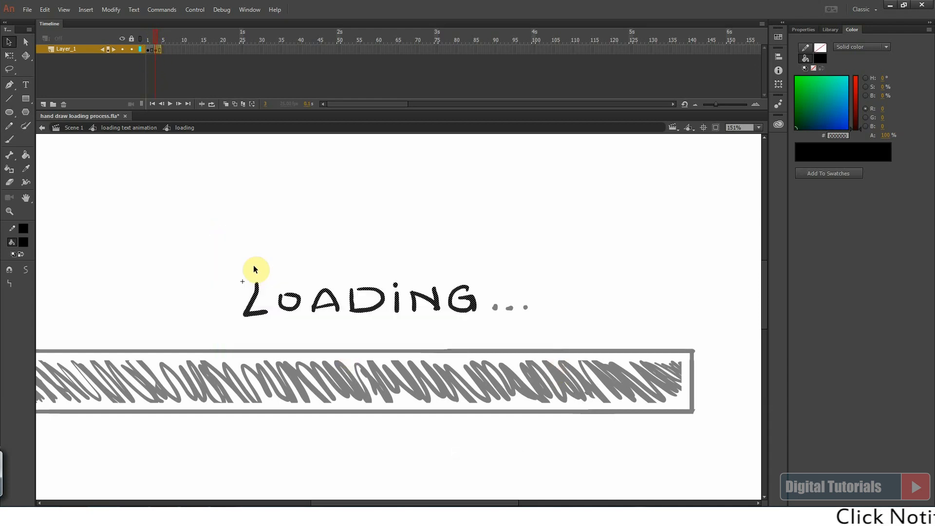
click(26, 270)
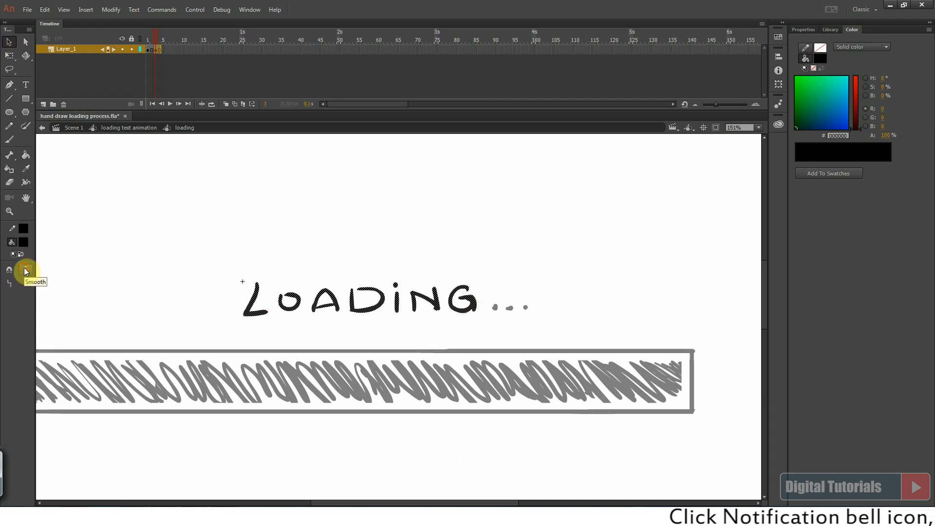
- Turn on Loop Playback and preview the loading symbol's wobble animation
key(Return)
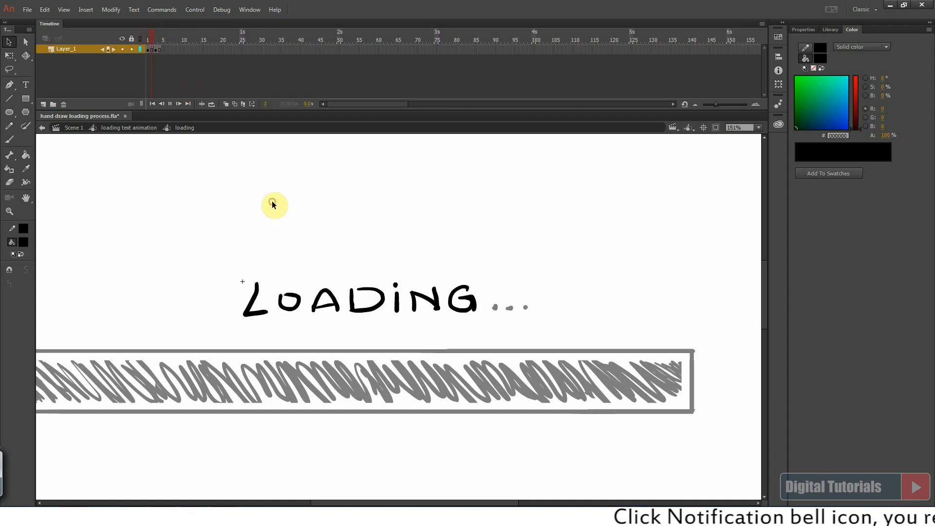
click(195, 10)
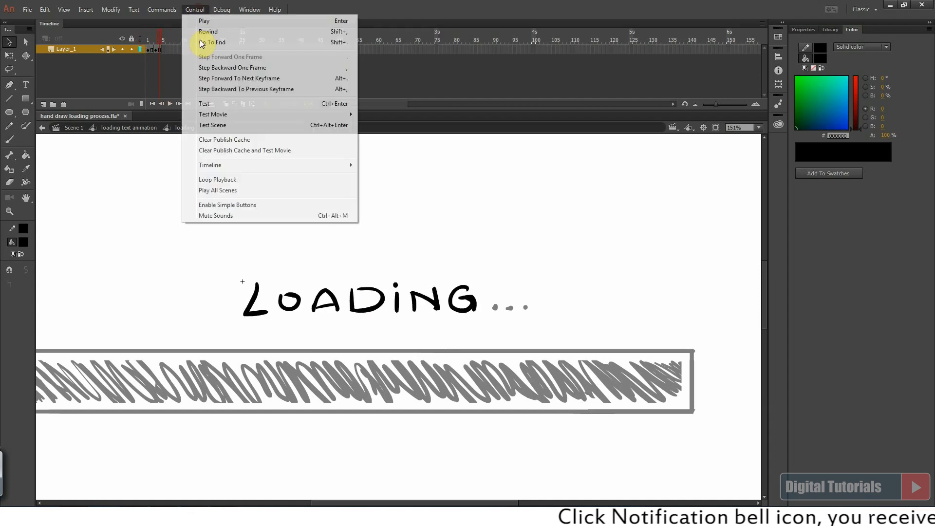
click(201, 179)
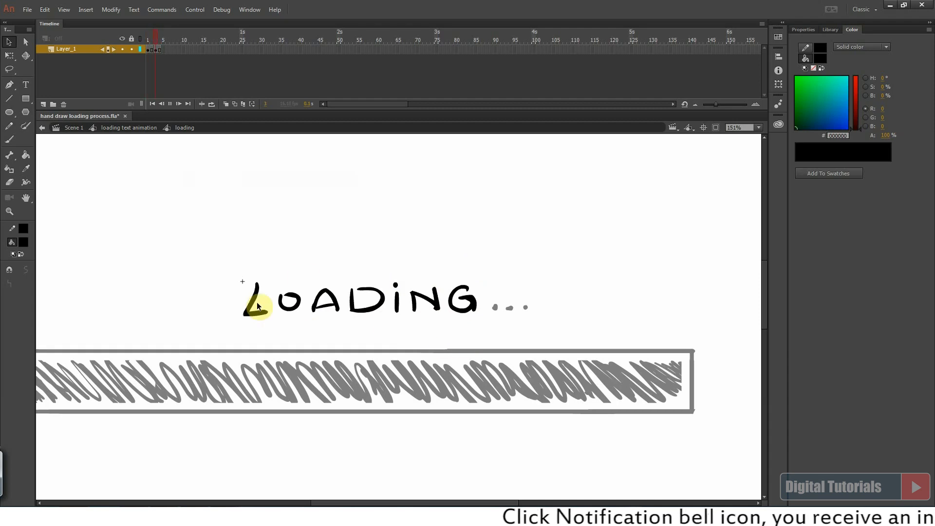
key(Return)
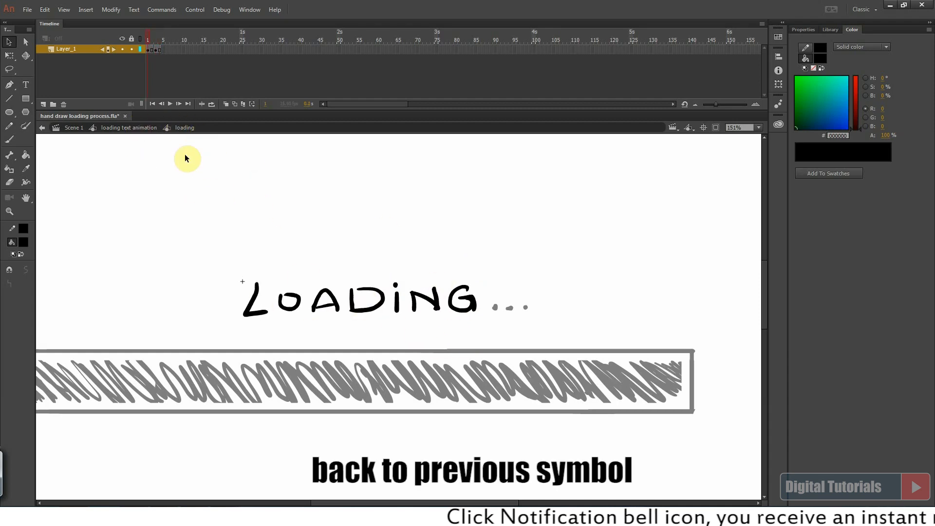
- Return to the loading text animation symbol and convert the three dots to a symbol named "dots"
click(140, 132)
click(495, 307)
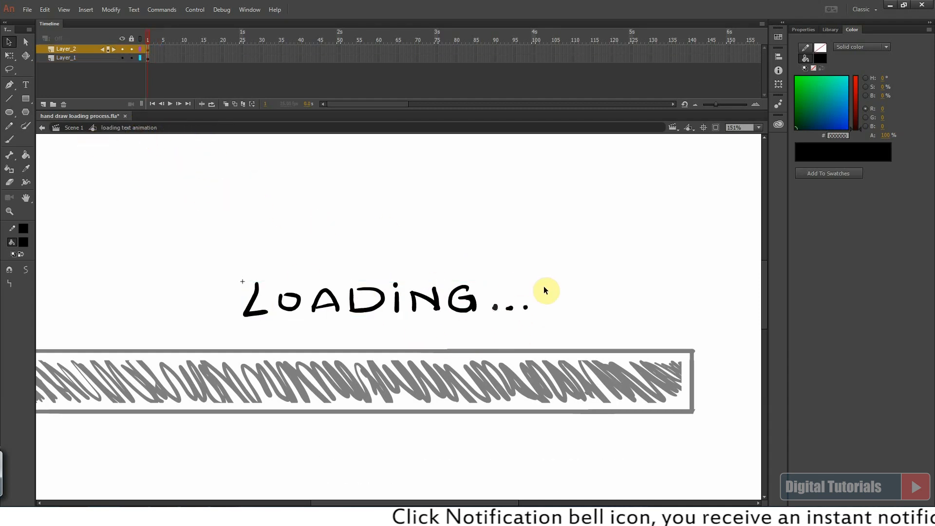
drag(490, 323, 491, 324)
key(F8)
text(dots)
key(Return)
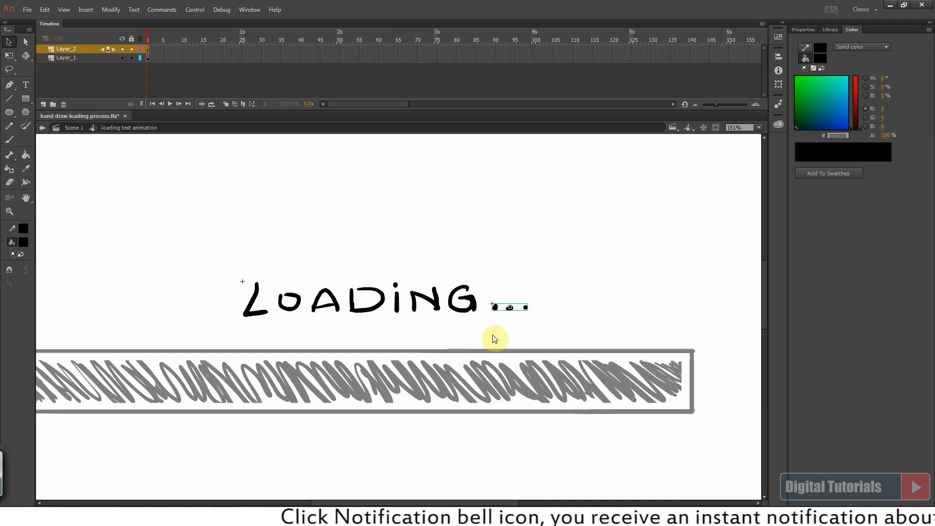
- Inside the dots symbol, extend the frames to frame 20 and insert keyframes at frames 5, 10 and 15
double_click(494, 307)
click(182, 49)
key(F5)
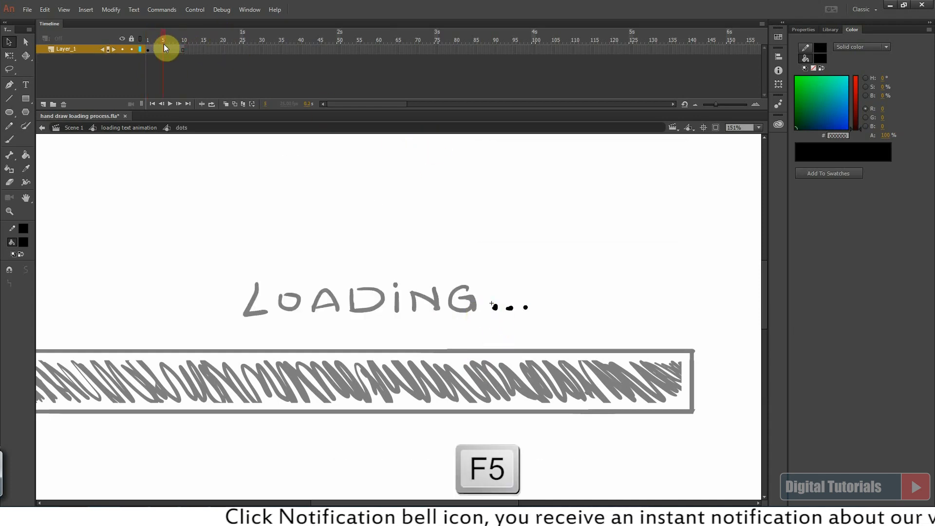
key(F6)
click(183, 49)
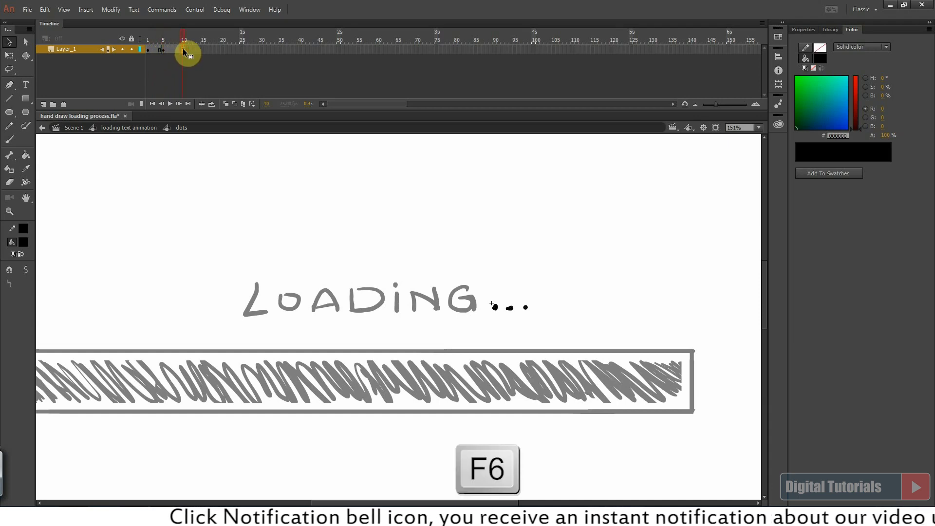
key(F5)
key(F5)
drag(203, 39, 157, 39)
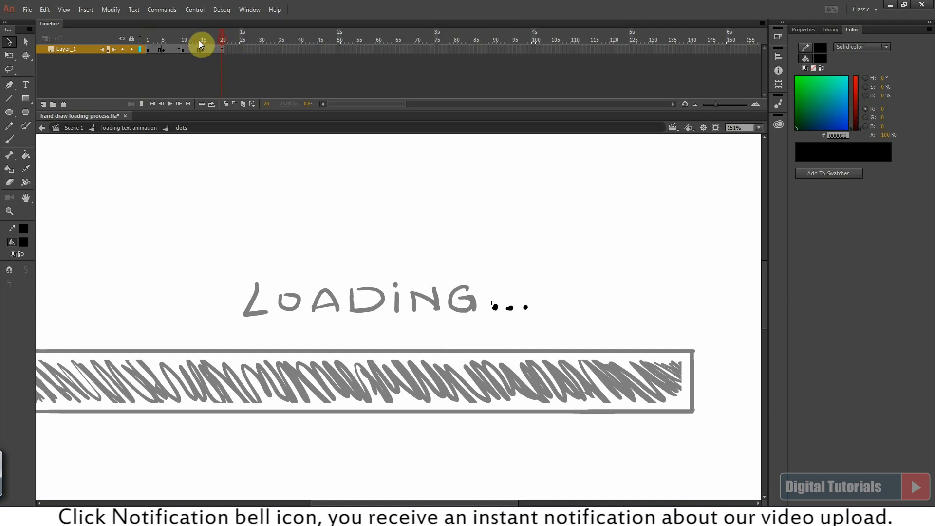
- Delete dots so frame 1 keeps one, frame 5 keeps two and frame 15 has none, and preview the animation
drag(587, 277, 499, 326)
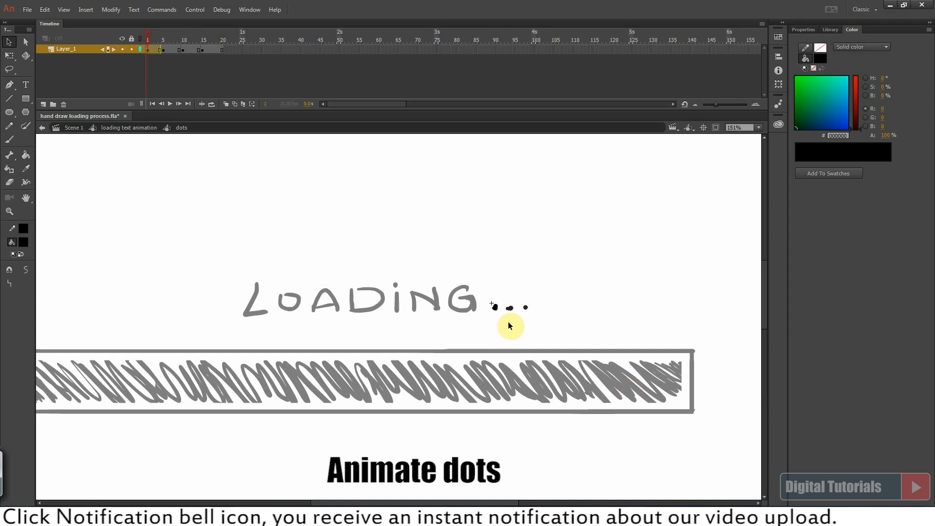
key(Delete)
drag(565, 244, 515, 324)
key(Delete)
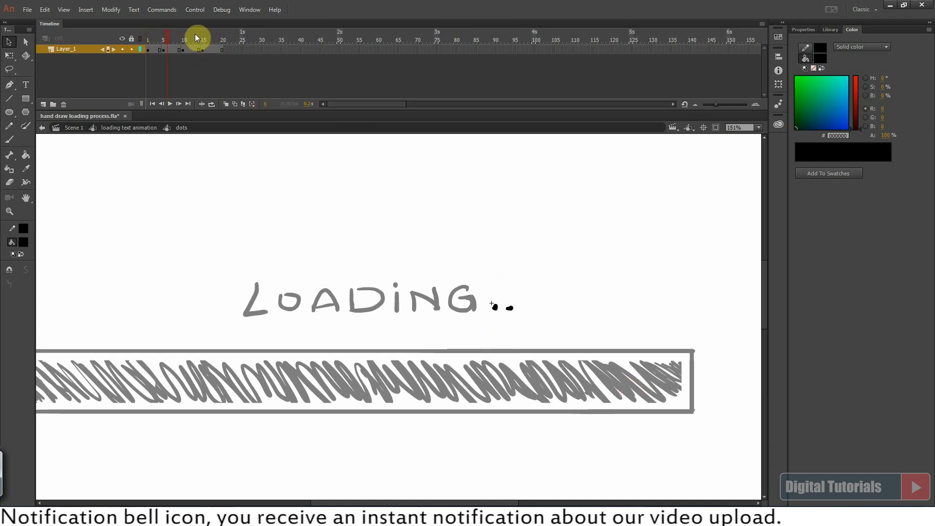
click(195, 37)
drag(566, 269, 515, 349)
click(210, 38)
drag(590, 272, 481, 330)
key(Delete)
key(Return)
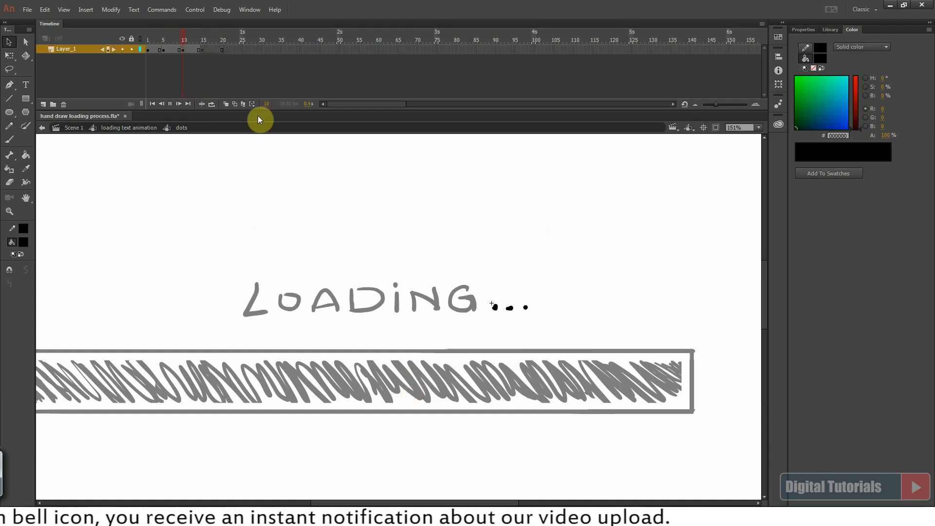
- Smooth the dot shapes on the keyframes at frames 5 and 10 and play the dots animation
drag(473, 287, 574, 373)
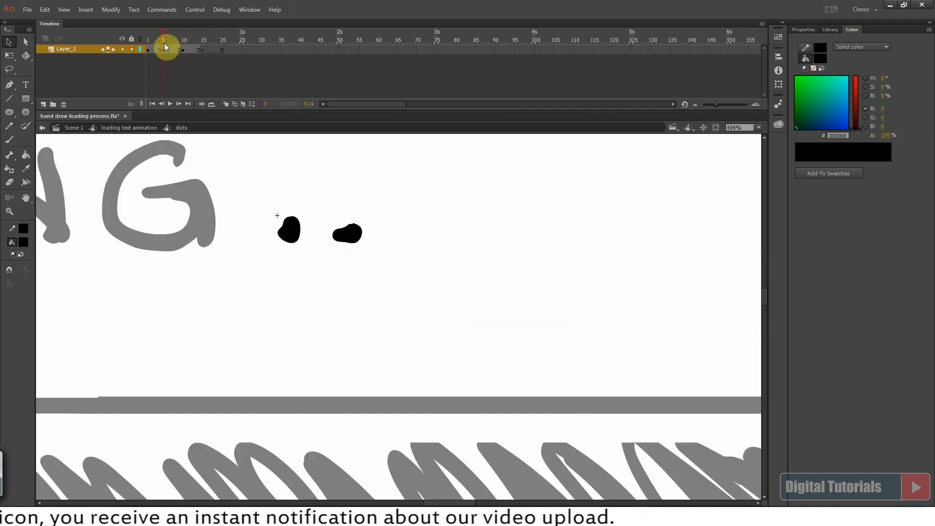
click(163, 47)
mouse_move(165, 35)
mouse_down()
mouse_move(153, 35)
mouse_move(179, 41)
mouse_up()
drag(260, 186, 469, 289)
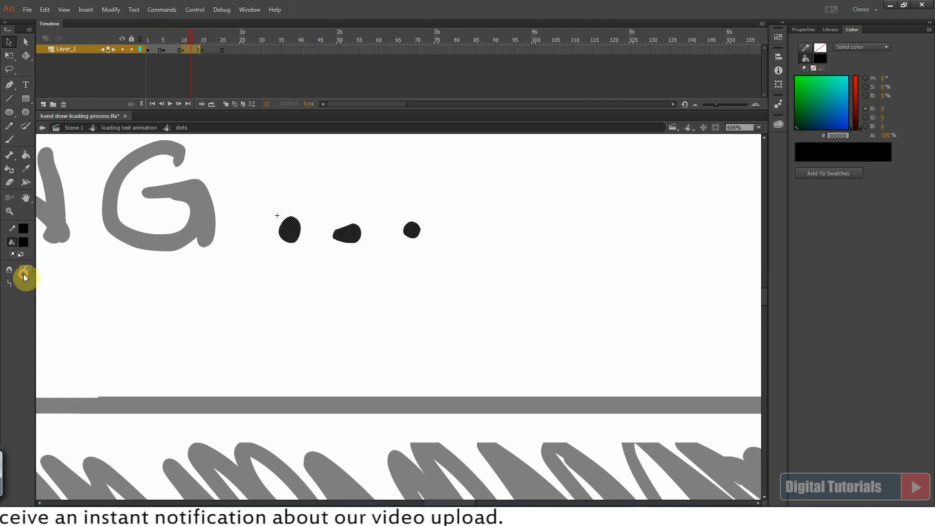
click(302, 279)
drag(190, 38, 117, 62)
key(Return)
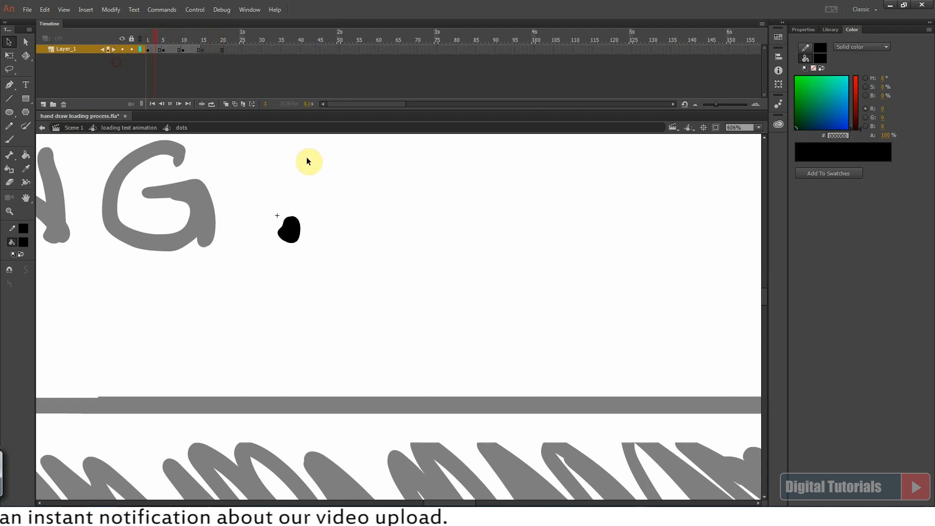
- Smooth the second dot on the frame 5 keyframe and the last two dots on the frame 10 keyframe, and preview
drag(185, 46, 189, 52)
drag(319, 217, 378, 279)
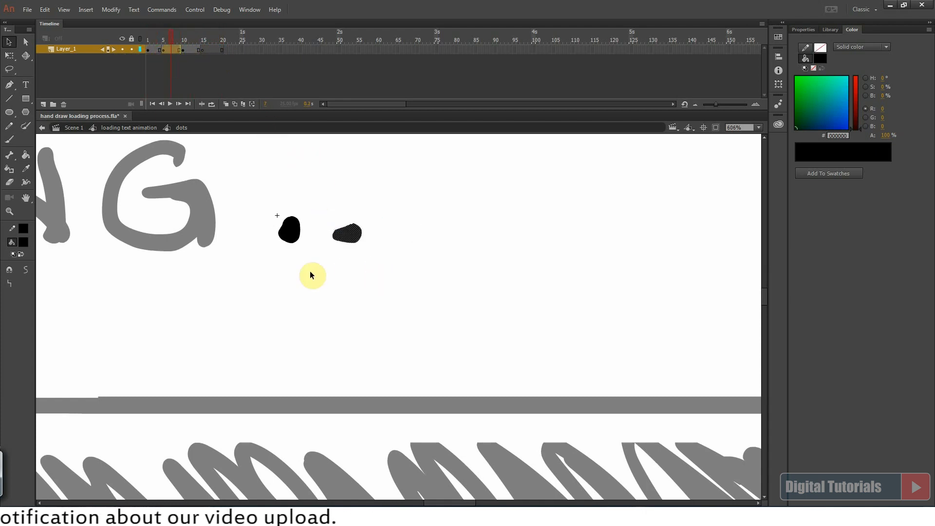
drag(179, 40, 190, 41)
drag(442, 211, 321, 275)
click(25, 275)
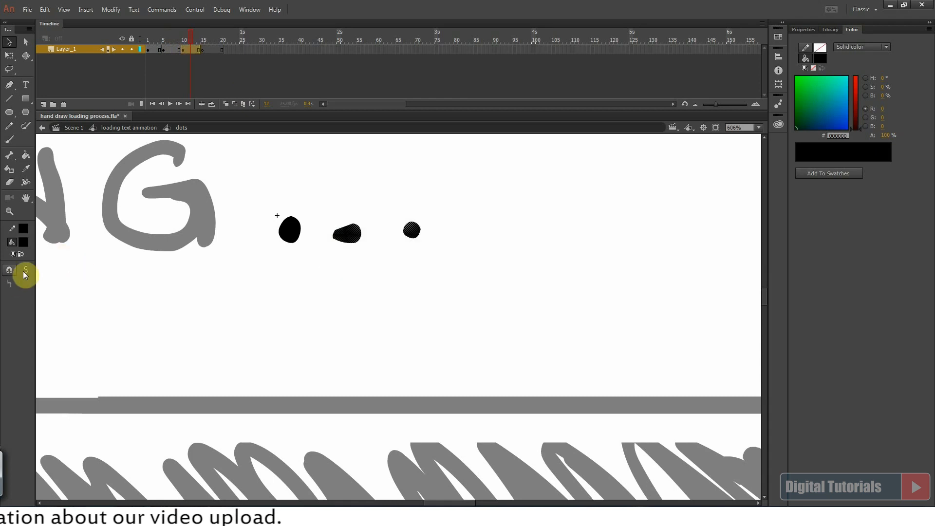
click(189, 35)
key(Return)
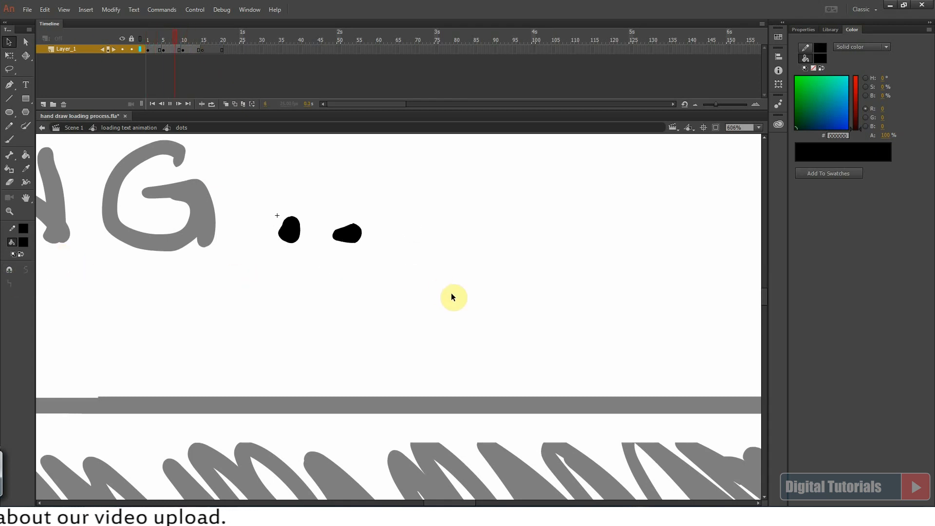
key(ctrl+2)
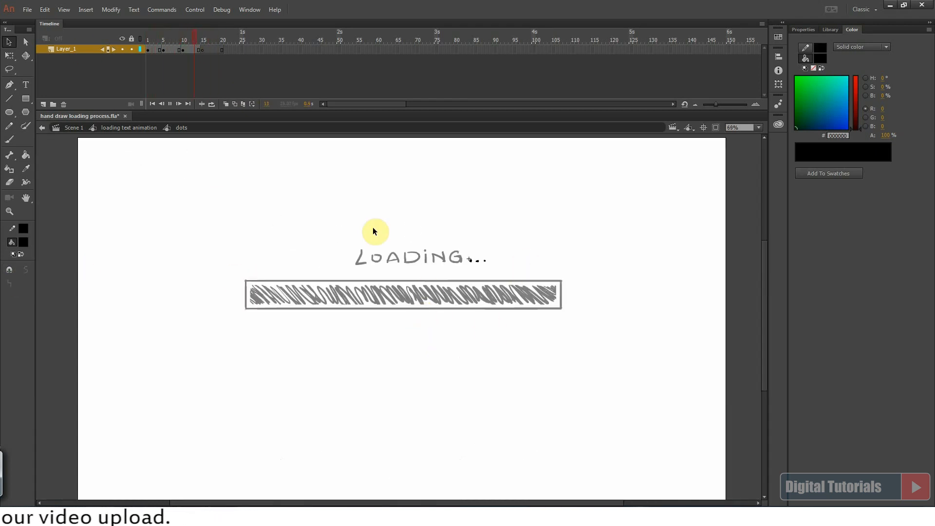
- Extend the frames in the loading text animation symbol, return to Scene 1 and extend all three layers to about frame 108
click(134, 129)
drag(261, 49, 589, 98)
key(F5)
drag(369, 103, 385, 108)
double_click(329, 154)
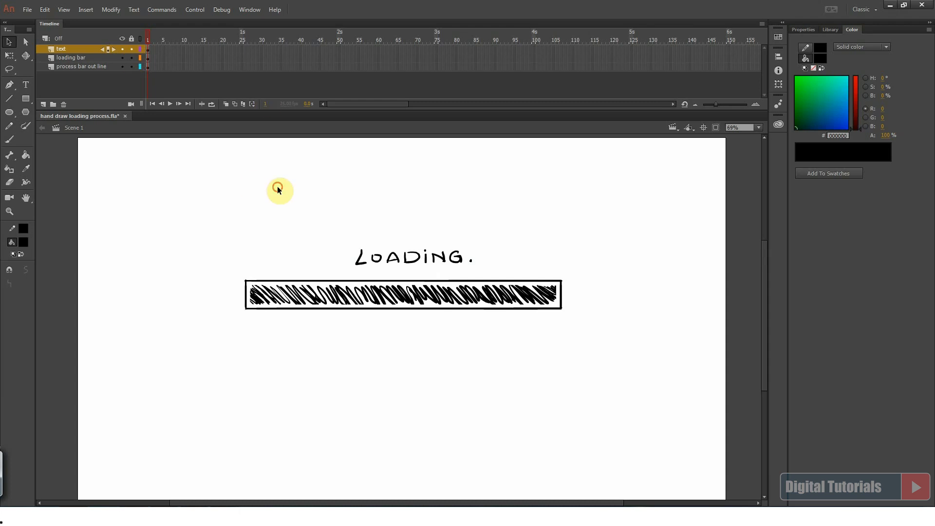
key(F5)
click(536, 40)
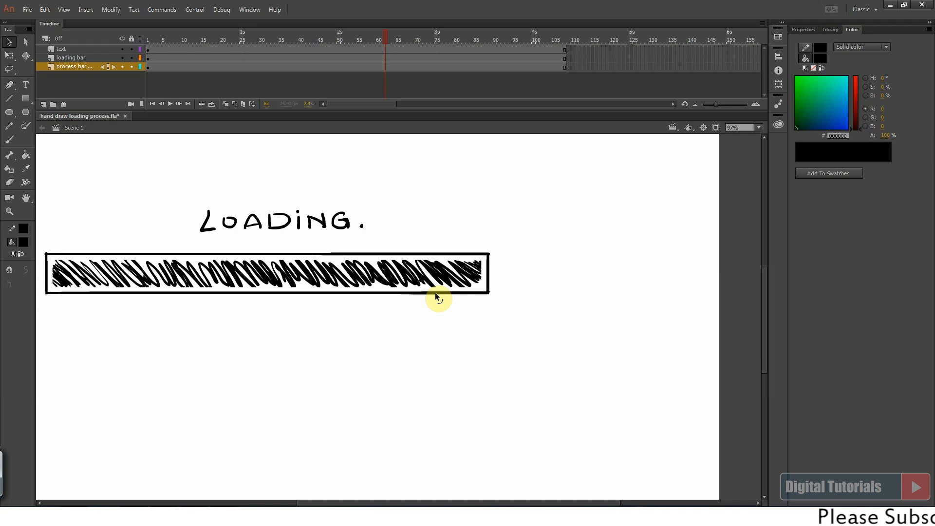
- Convert the scribbled fill on the loading bar layer to a Graphic symbol named "loading bar animation"
click(435, 294)
drag(315, 325, 375, 341)
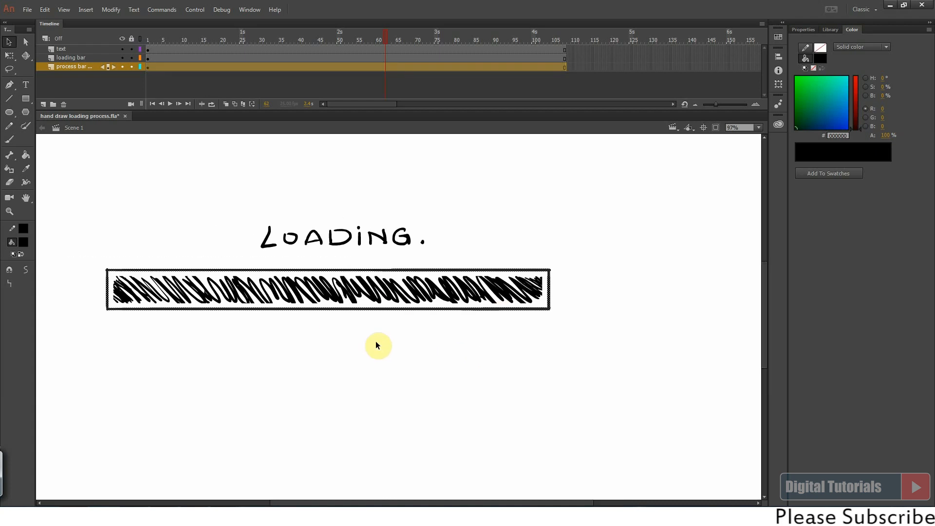
click(376, 341)
click(192, 293)
click(155, 57)
key(F8)
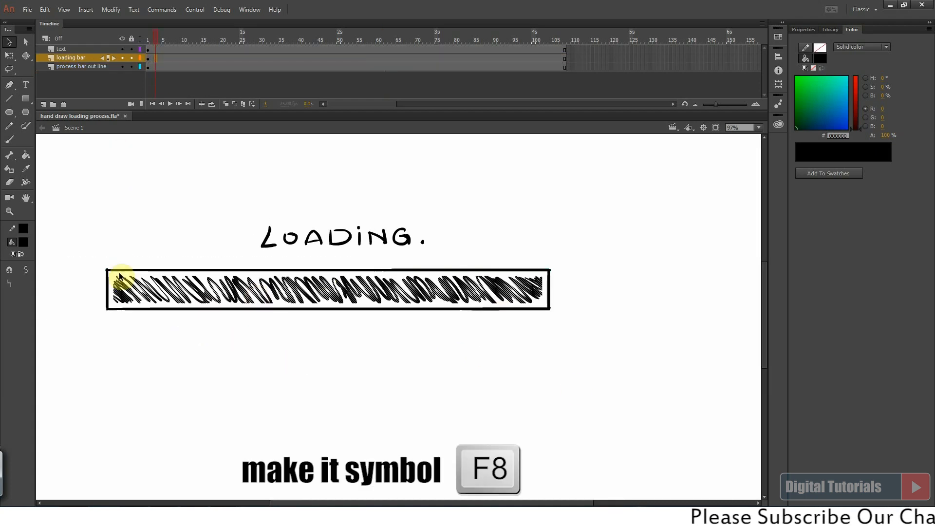
text(l)
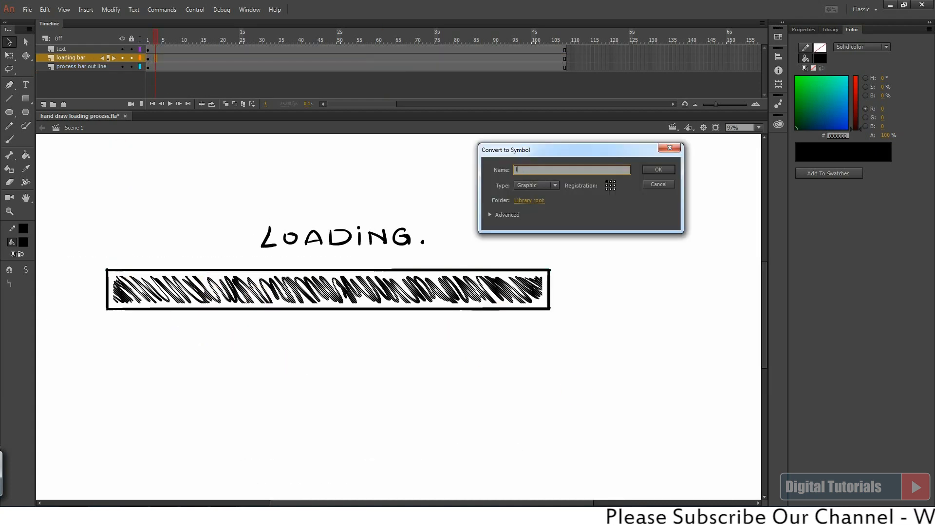
text(oading bar animation)
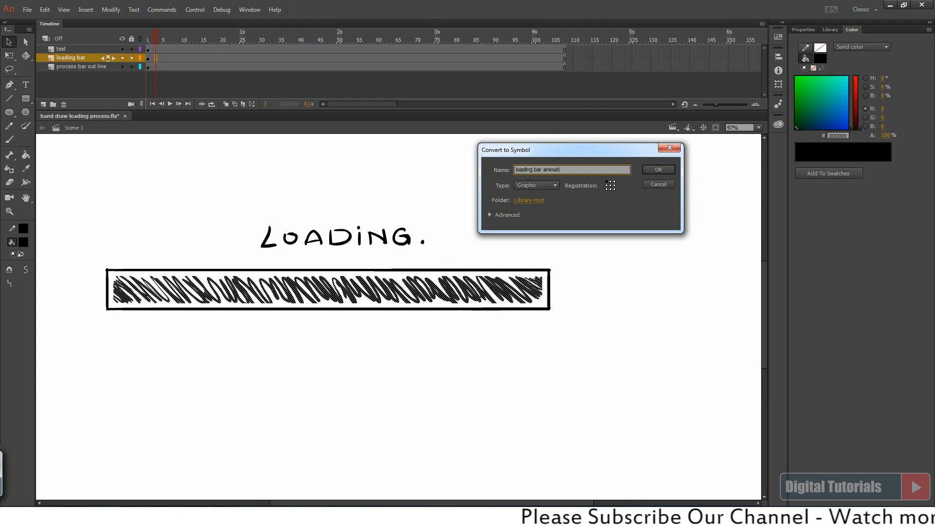
click(657, 170)
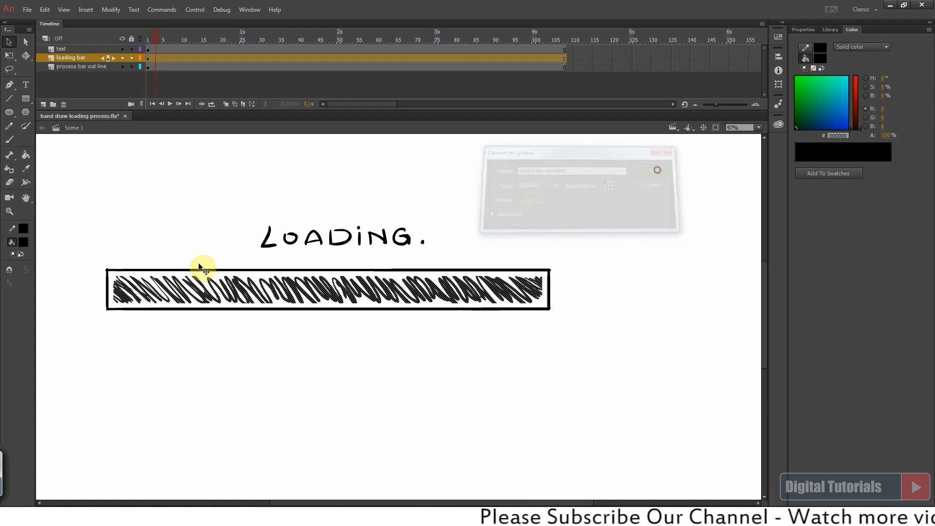
- Inside the loading bar animation symbol, add a new layer and draw a red (FF0000) rectangle covering the whole progress bar
double_click(318, 290)
click(357, 345)
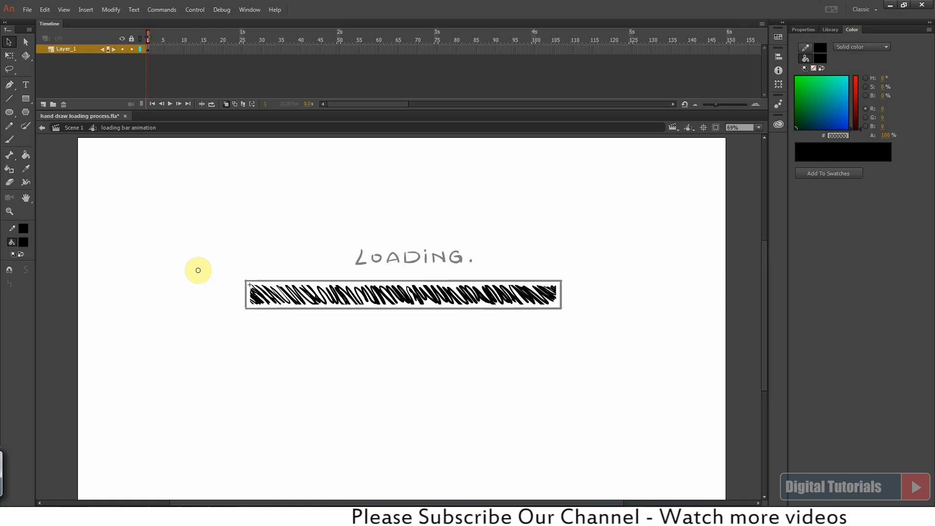
drag(229, 246, 626, 381)
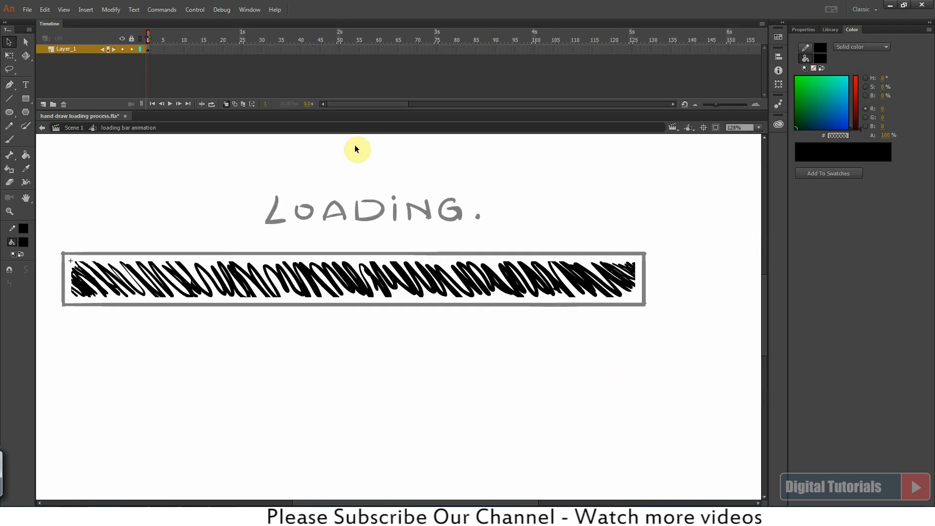
click(43, 104)
drag(134, 342, 311, 362)
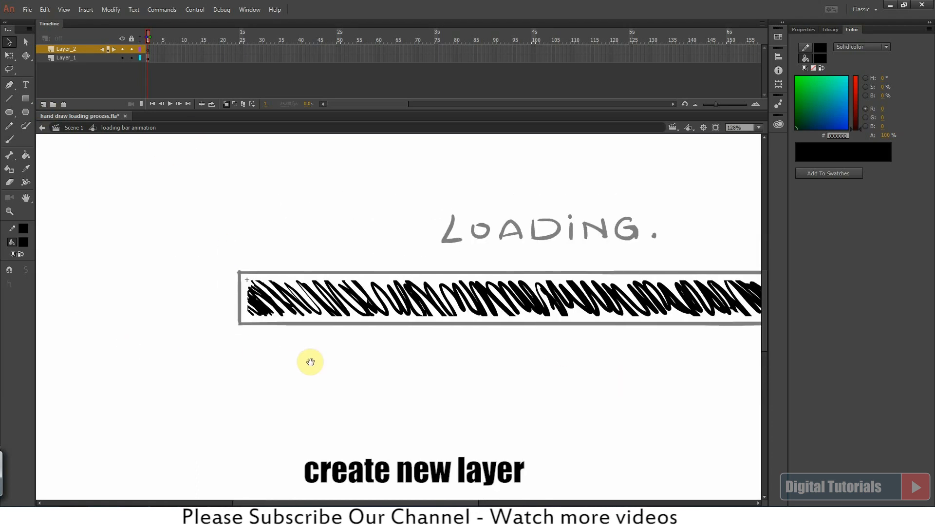
key(ctrl+2)
click(24, 242)
click(59, 309)
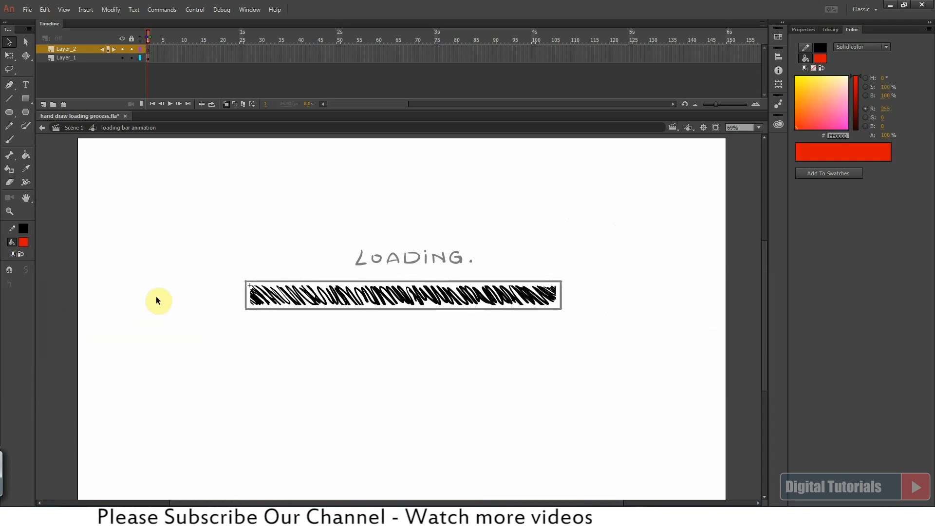
click(26, 98)
drag(238, 270, 569, 314)
- Show Layer_2 as outlines and slant both ends of the rectangle by moving its corners
click(140, 49)
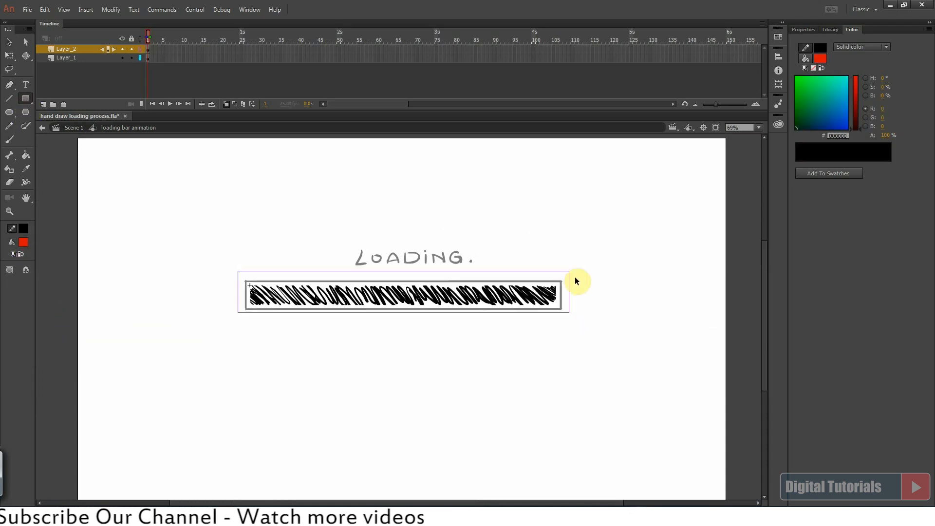
drag(569, 312, 574, 311)
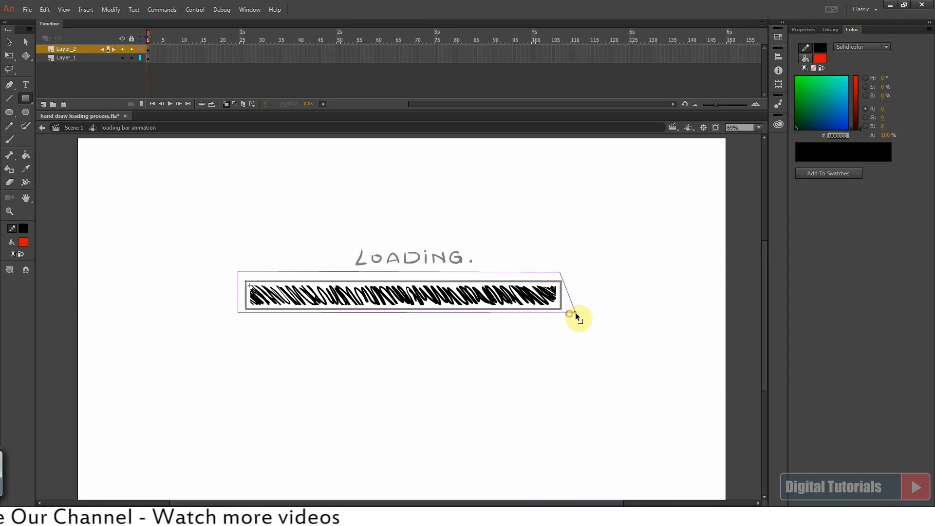
drag(231, 271, 227, 271)
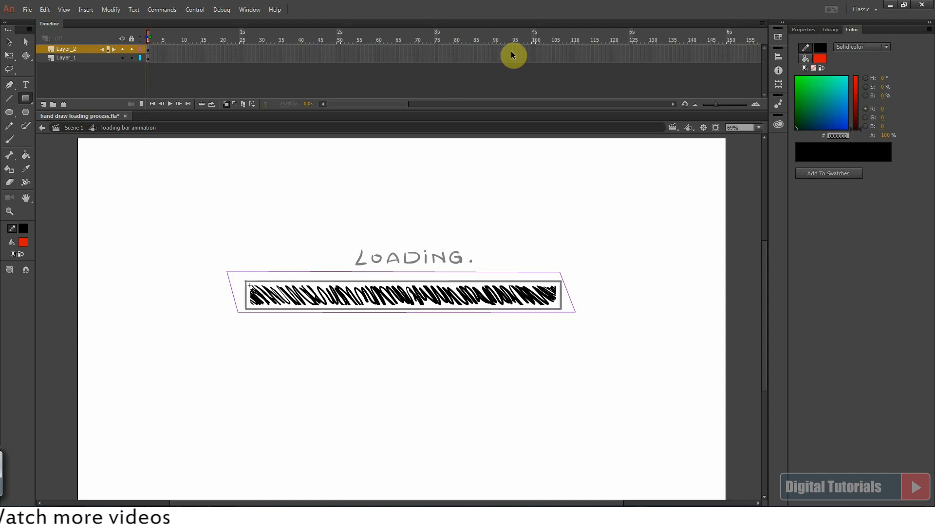
- Extend both layers to frame 100, add a Layer_2 keyframe there and create a shape tween on Layer_2
drag(534, 48, 535, 59)
key(F6)
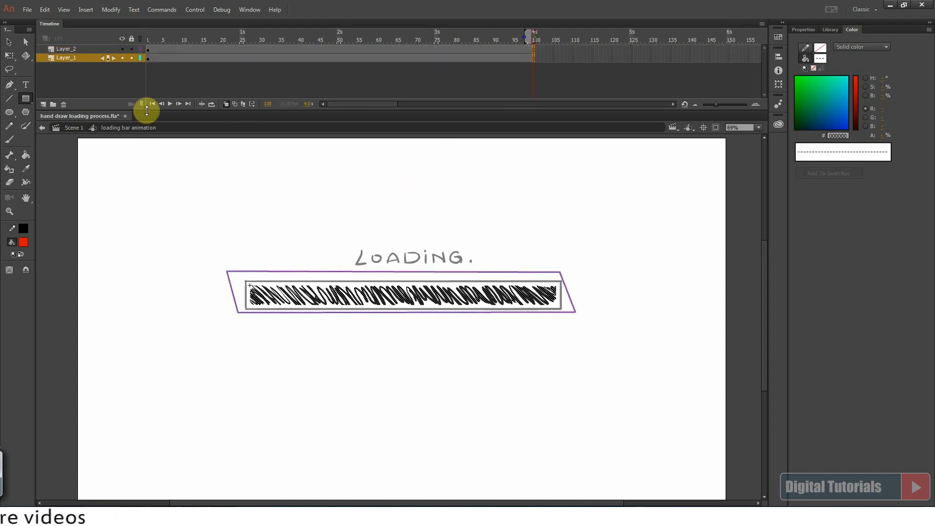
key(shift+comma)
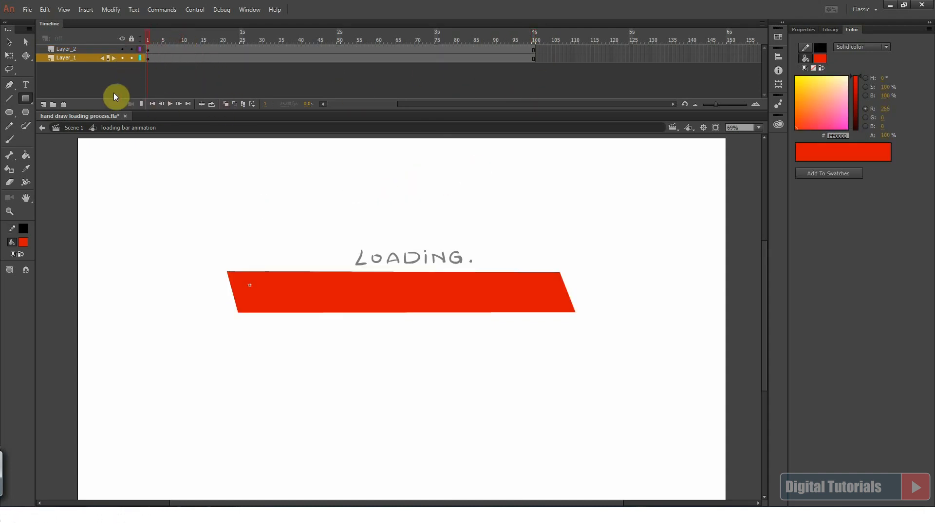
right_click(510, 49)
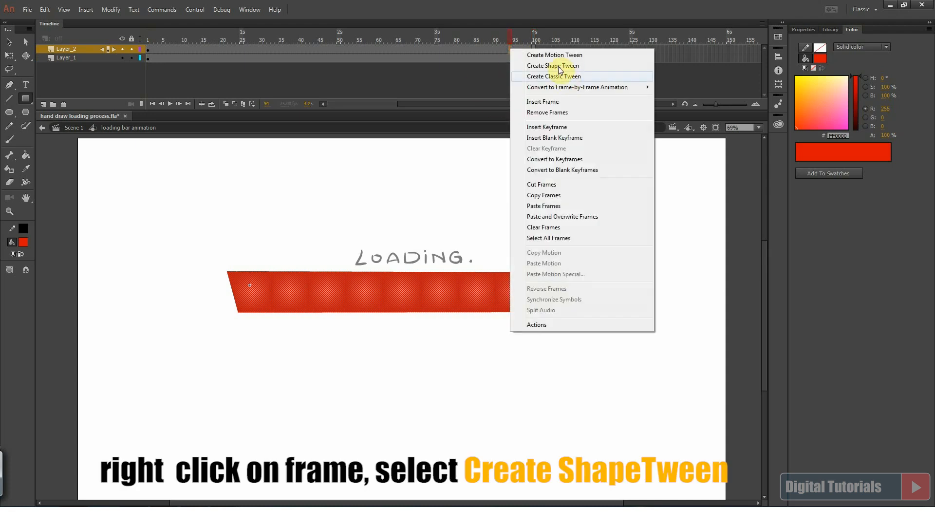
click(554, 66)
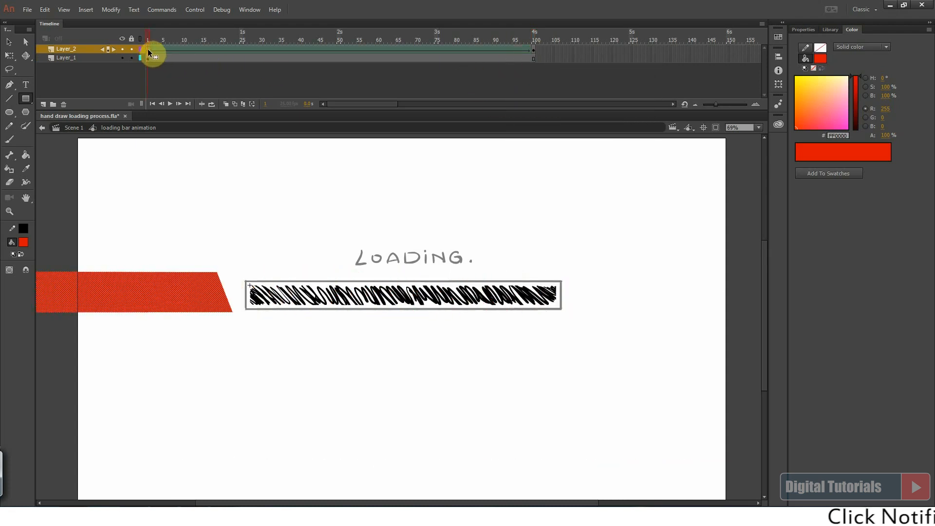
- At frame 1, place the red shape just left of the bar with a steeper slanted leading edge, and preview the tween
drag(271, 298, 301, 340)
ctrl+click(323, 242)
drag(308, 244, 280, 246)
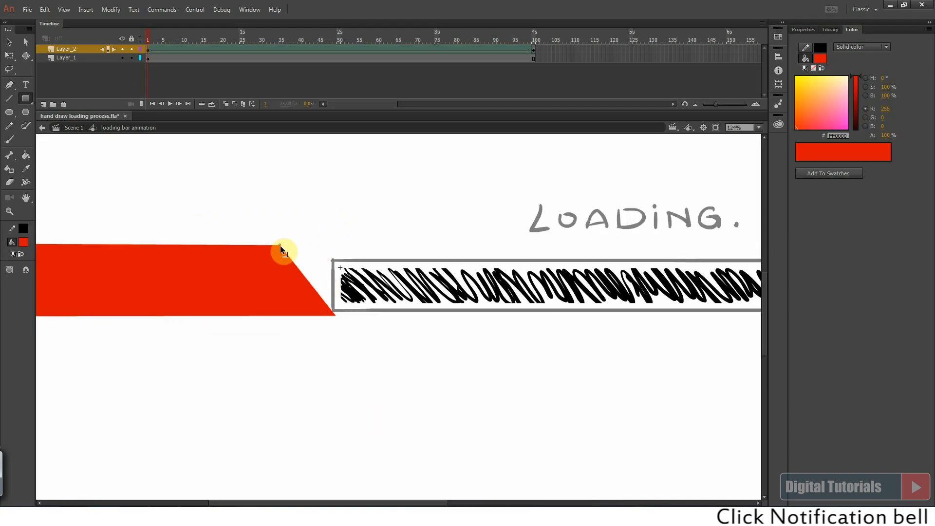
key(ctrl+2)
key(Return)
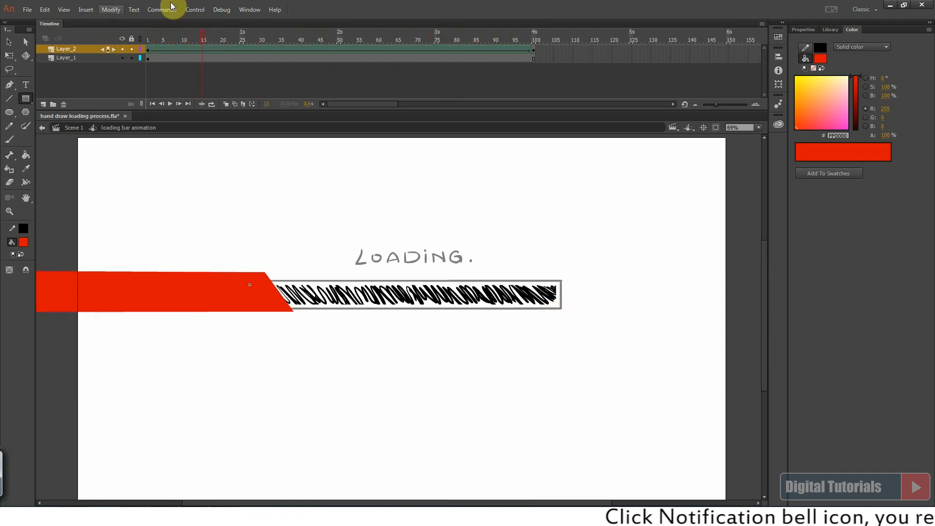
- Turn Layer_2 into a mask over the scribble on Layer_1 and preview the bar filling
key(v)
right_click(80, 49)
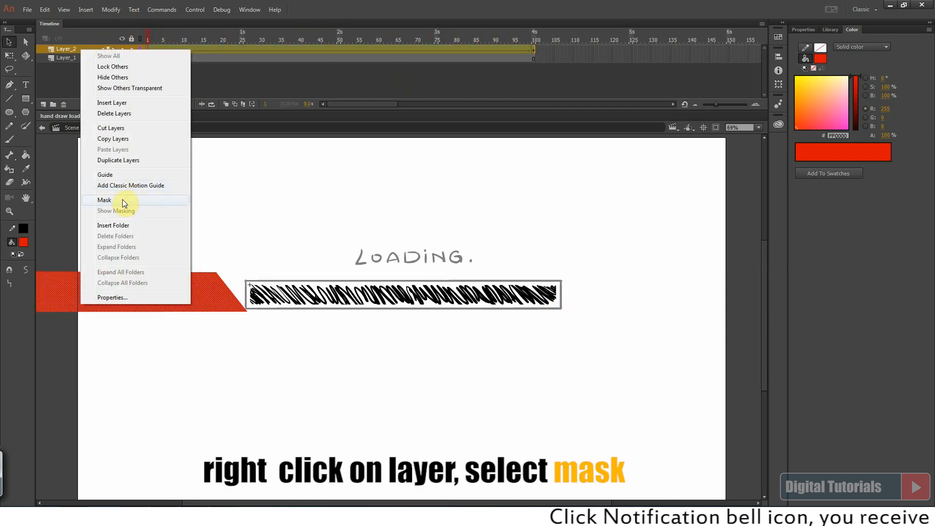
click(122, 200)
key(Return)
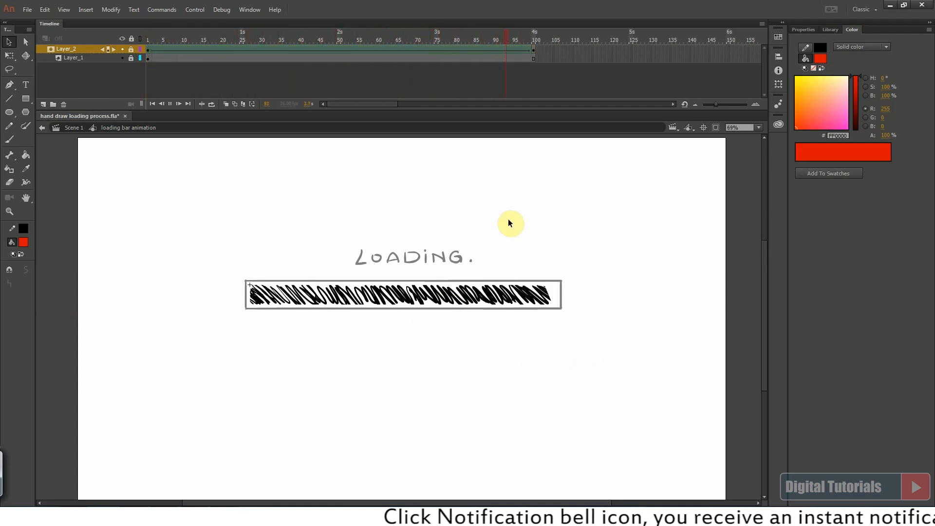
- Return to Scene 1, preview the timeline, and set the loading bar animation instance's looping to Play Once
double_click(476, 198)
key(Return)
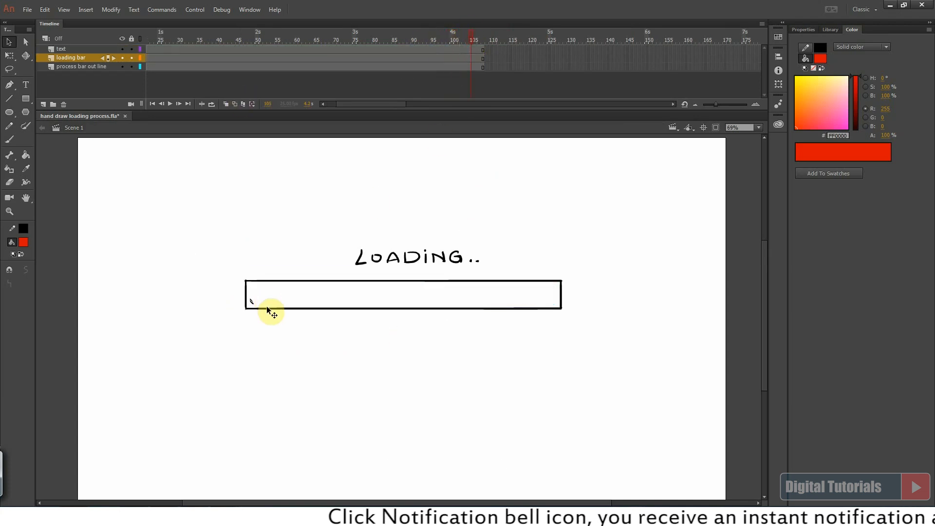
click(303, 293)
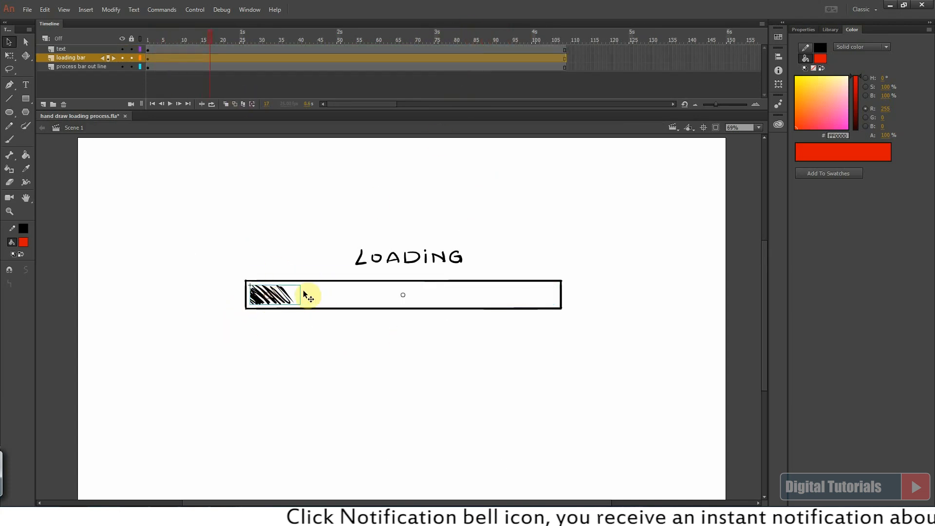
click(802, 31)
click(489, 221)
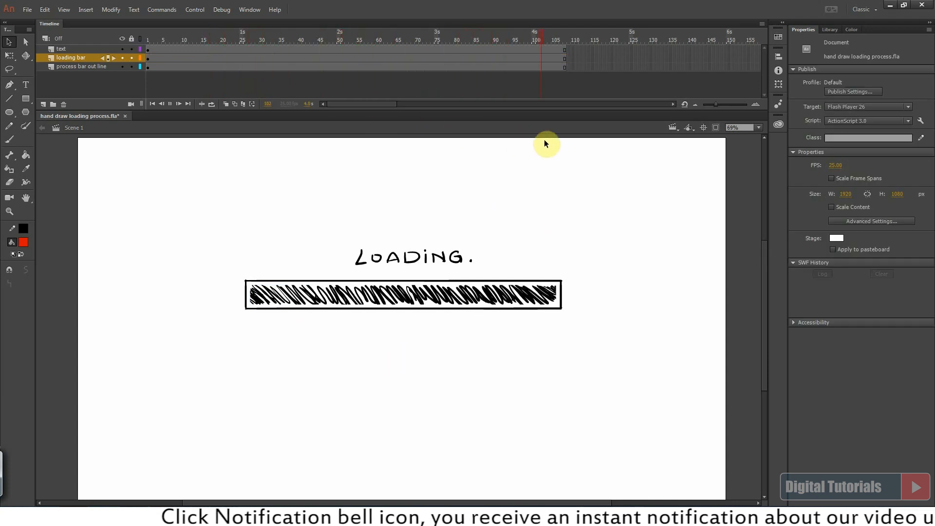
- Extend the text, loading bar and process bar out line layers to frame 120 and preview the animation
drag(195, 40, 163, 77)
key(Return)
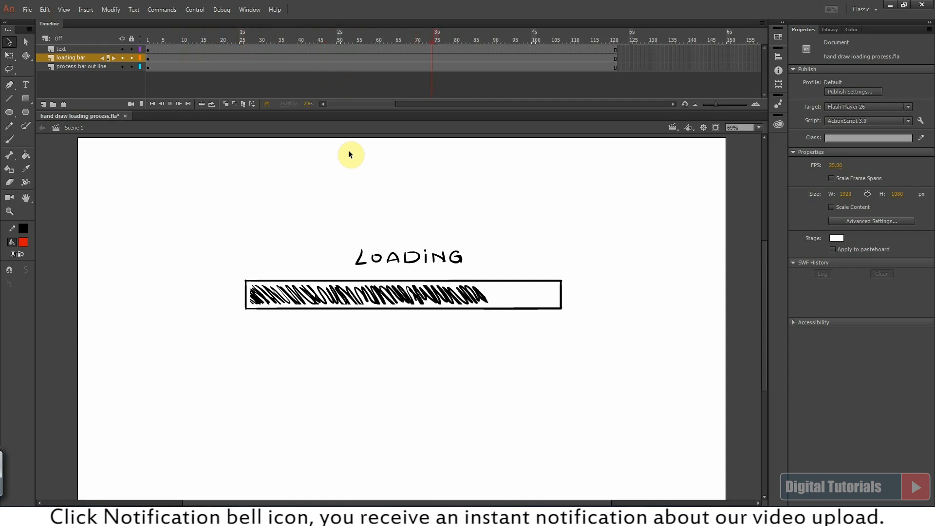
key(Return)
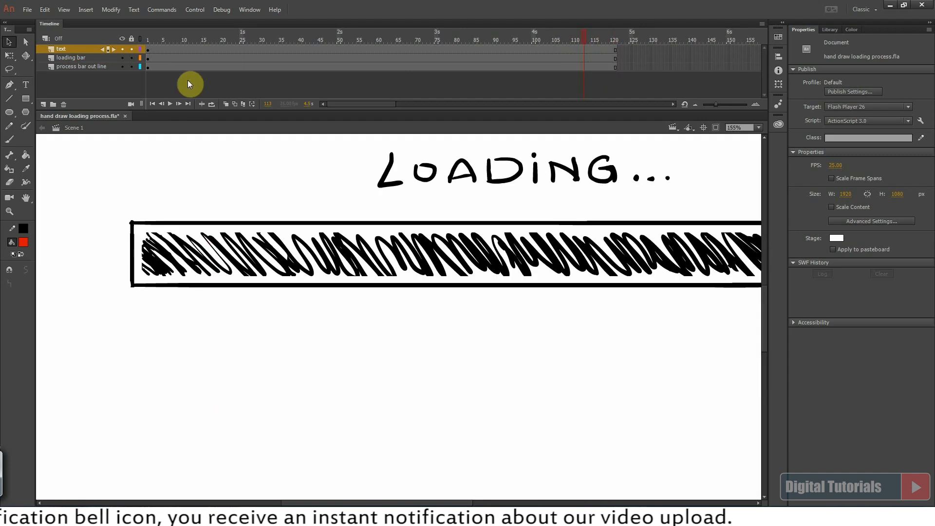
key(Return)
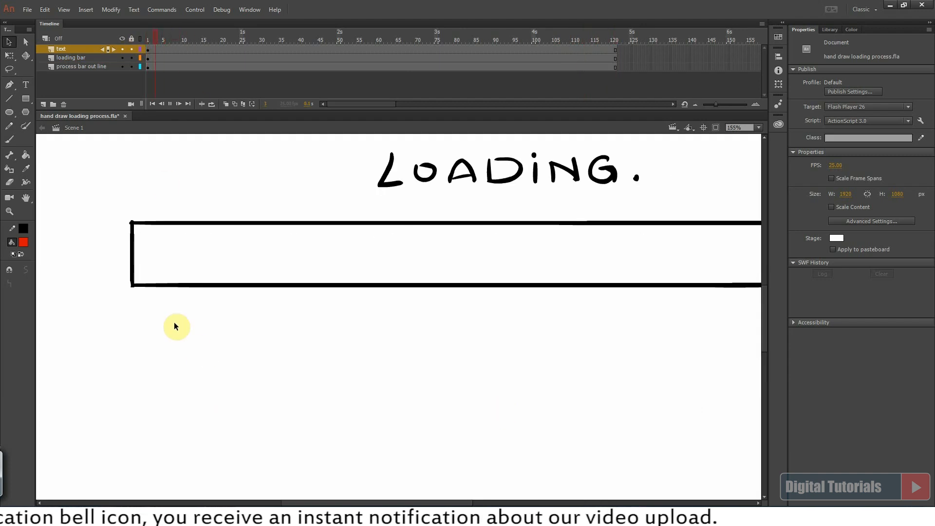
- Convert the bar's outline group into a graphic symbol named "process bar out line"
click(178, 292)
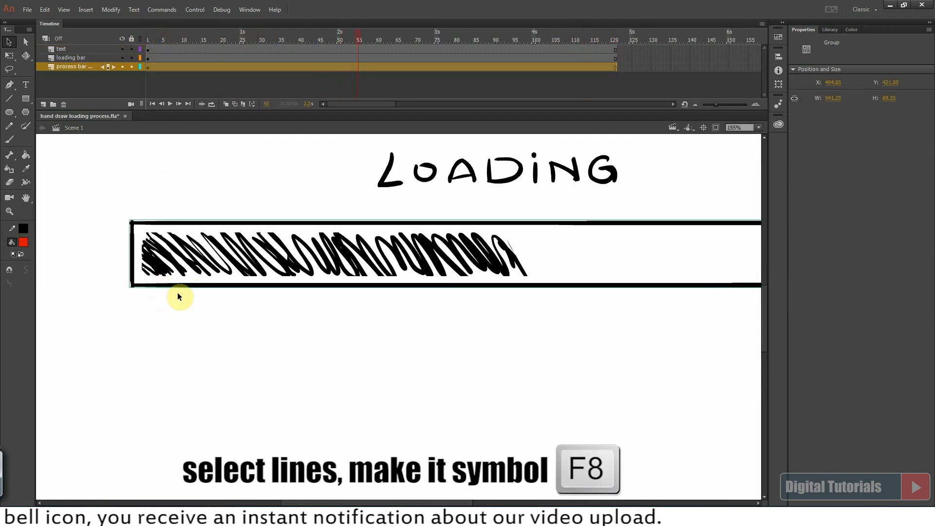
key(F8)
text(process bar out line)
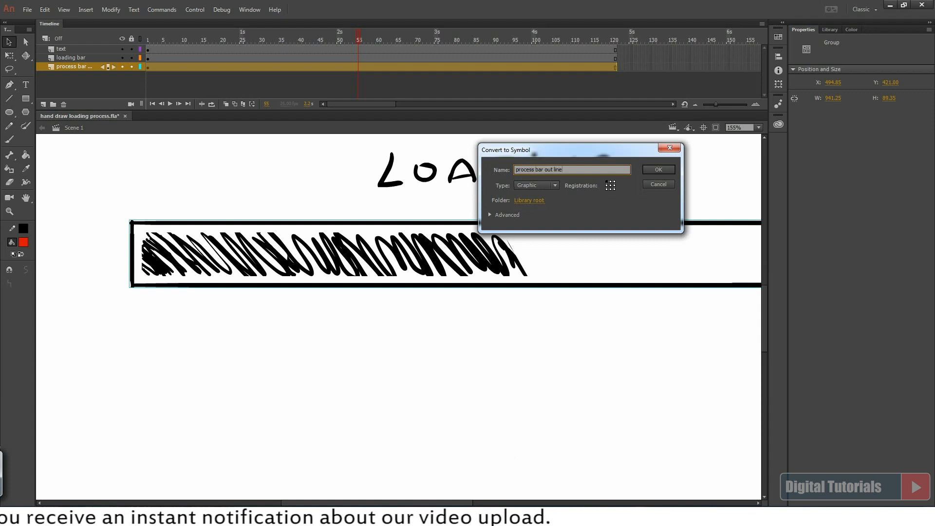
click(655, 171)
- Inside the outline symbol, break the group apart, extend Layer_1 to frame 4 and add a keyframe at frame 3
double_click(505, 292)
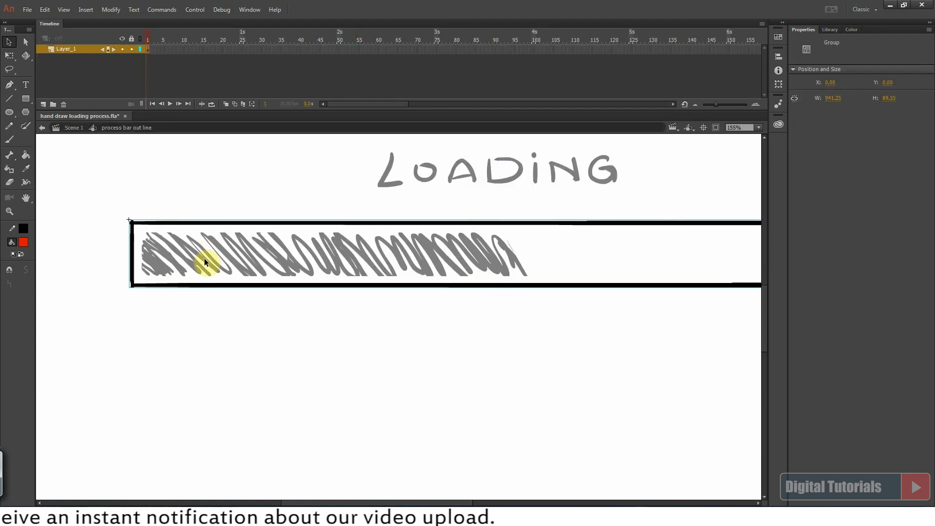
key(ctrl+b)
click(263, 346)
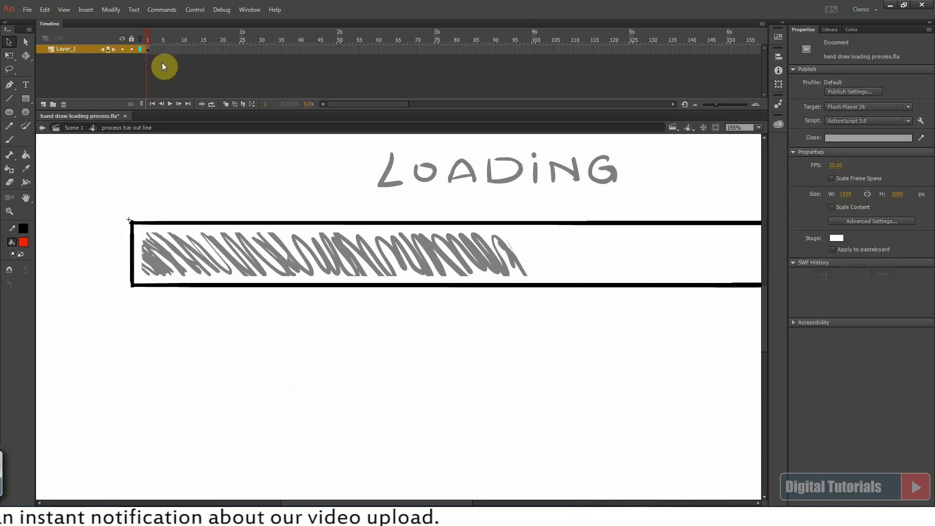
key(F6)
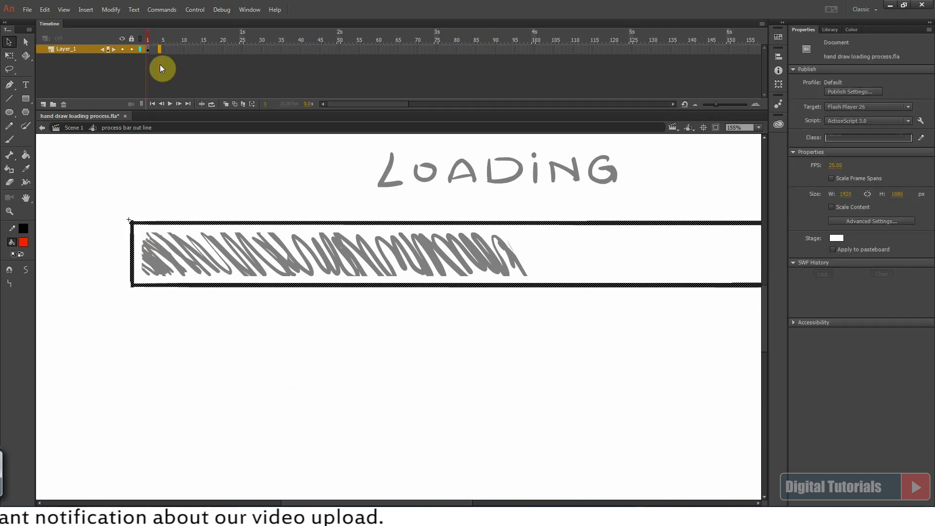
click(156, 37)
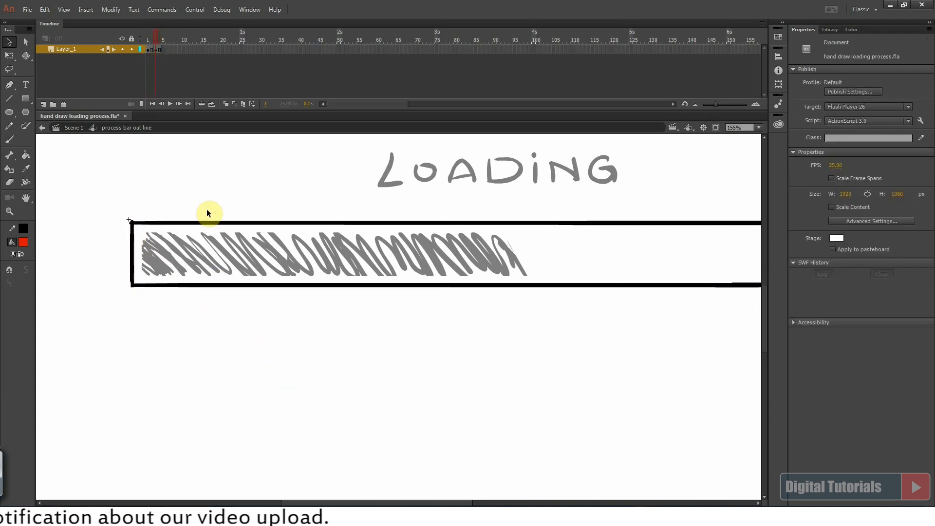
- Smooth the bar outline repeatedly in the second keyframe so it differs slightly from frame 1
click(130, 258)
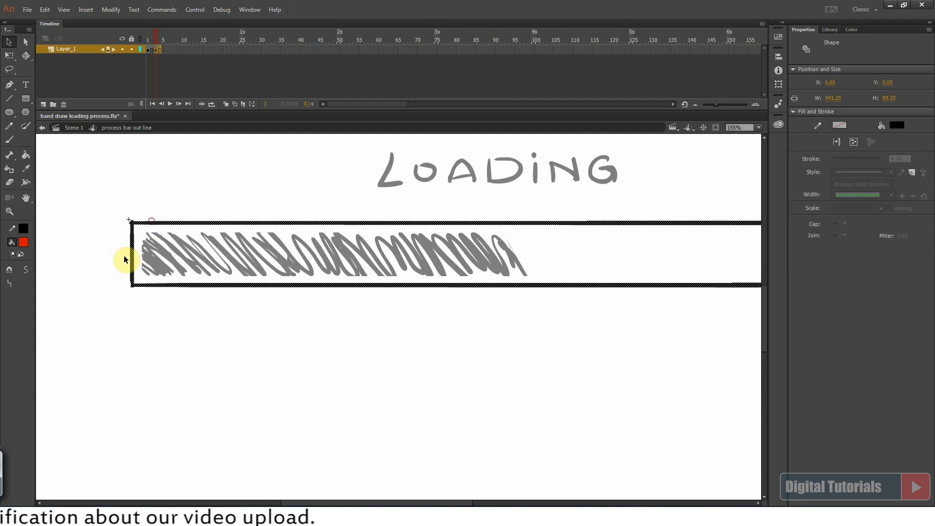
click(26, 272)
click(313, 279)
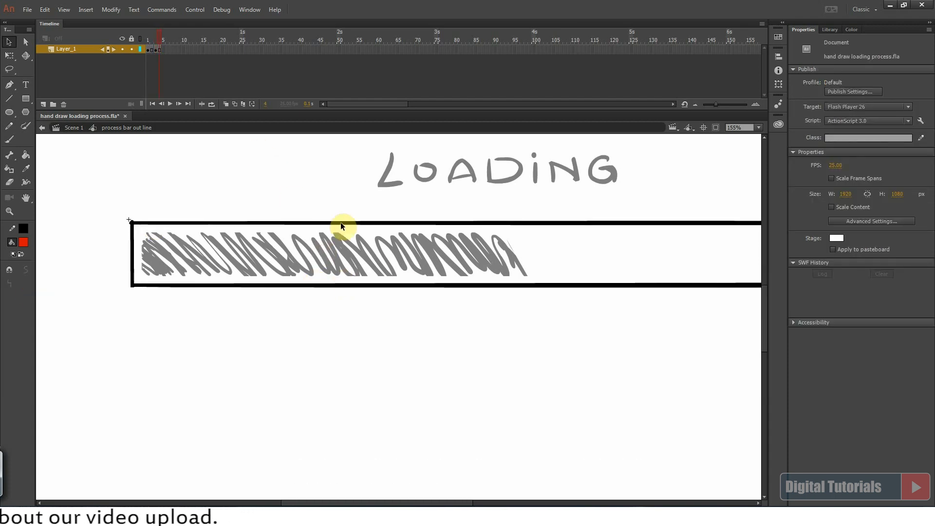
key(ctrl+2)
drag(487, 251, 609, 343)
click(404, 259)
click(28, 270)
click(28, 270)
click(29, 270)
click(244, 276)
key(ctrl+0)
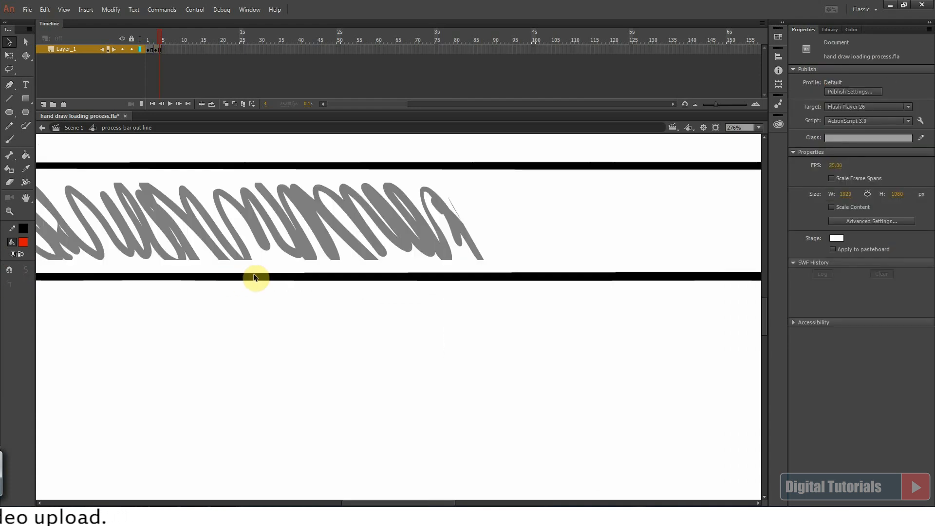
key(ctrl+2)
- Return to Scene 1, fit the whole stage in view and preview the outline's shake
click(76, 129)
click(758, 127)
click(739, 139)
click(420, 366)
key(Return)
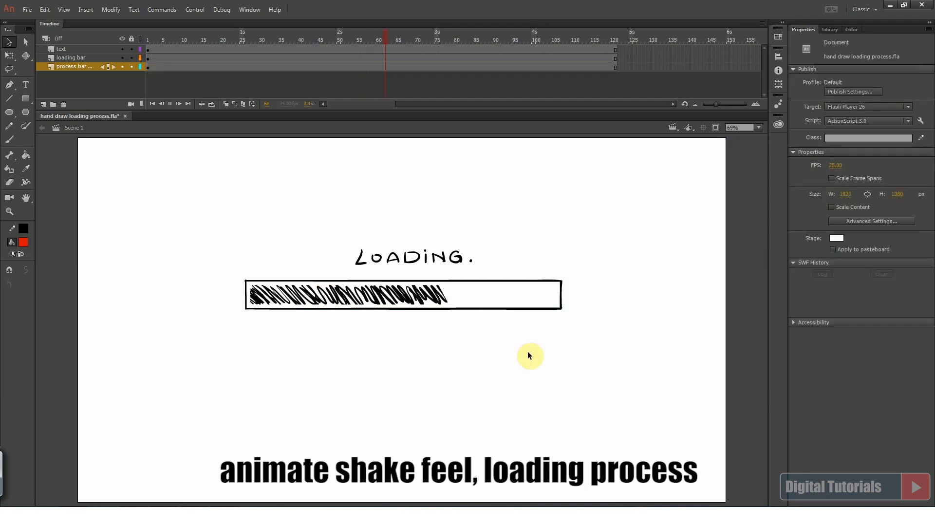
key(Return)
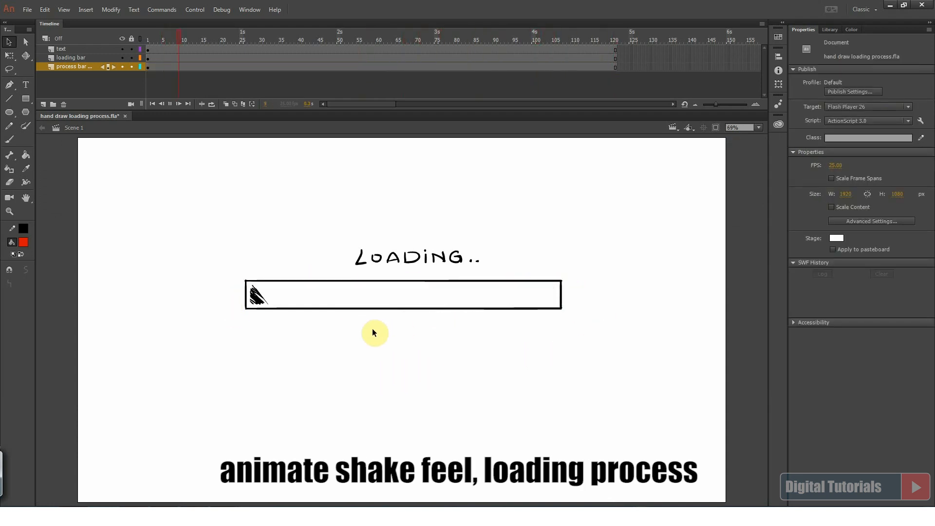
key(Return)
- Open the loading bar animation symbol, unlock Layer_1 and hide the Layer_2 mask
drag(244, 259, 377, 377)
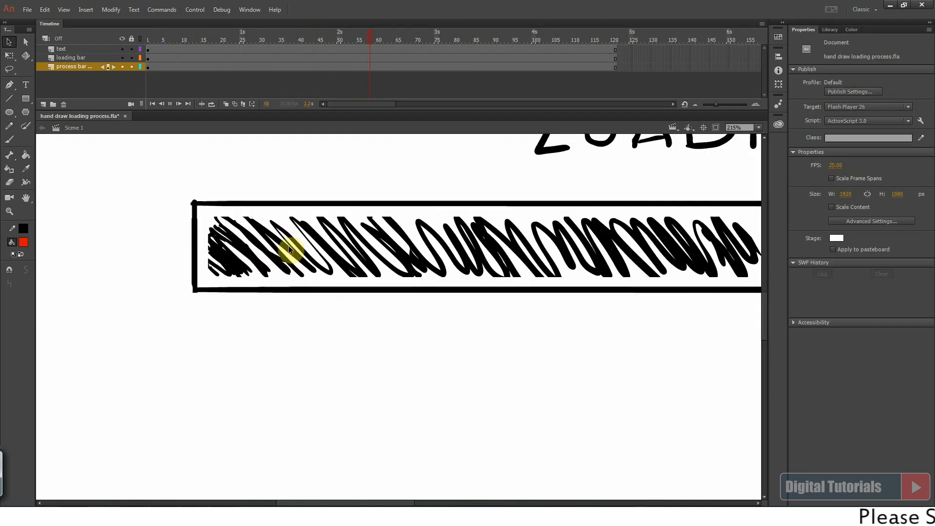
double_click(249, 224)
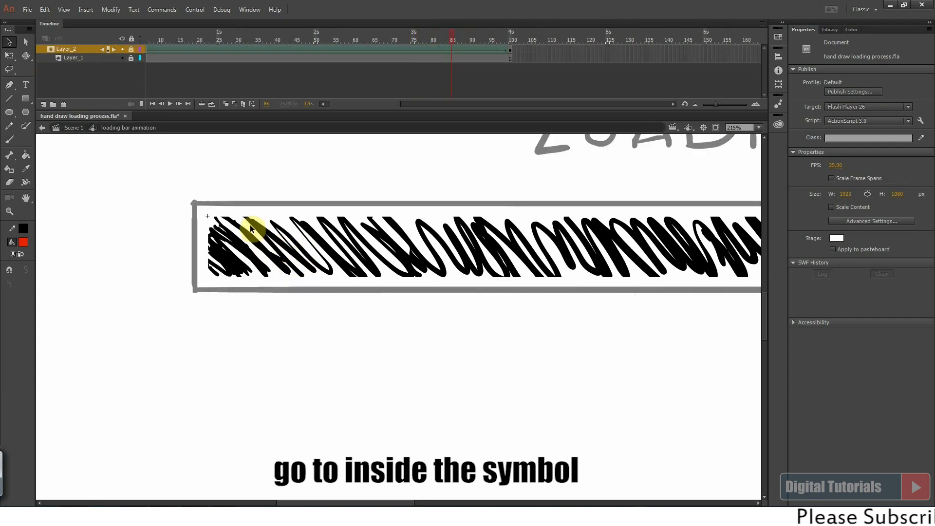
click(130, 57)
click(121, 49)
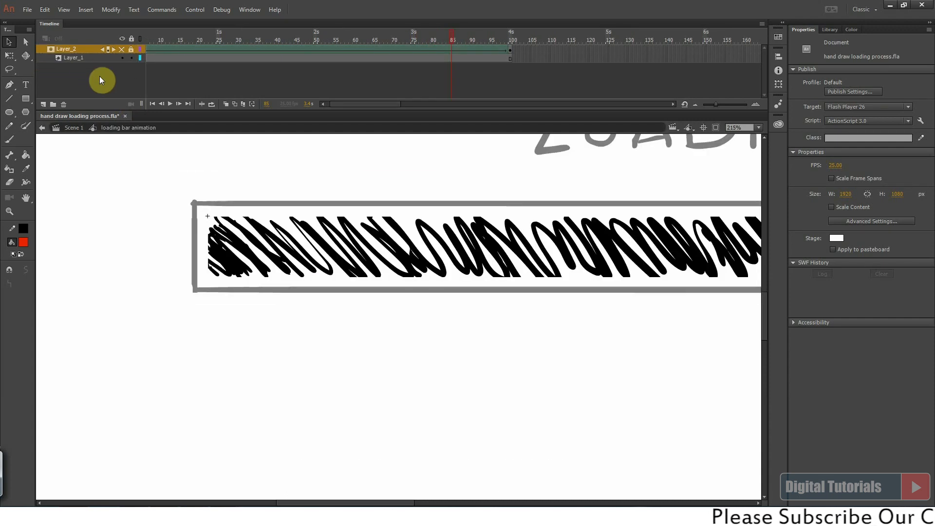
- Convert the scribble on Layer_1 into a graphic symbol named "loading lines"
click(156, 58)
key(ctrl+minus)
key(ctrl+minus)
scroll(412, 305, up, 3)
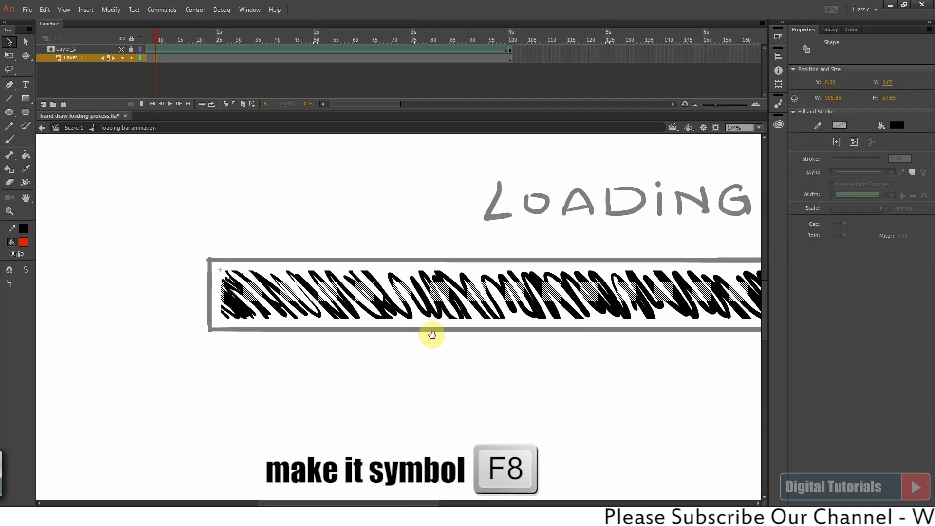
key(F8)
text(lo)
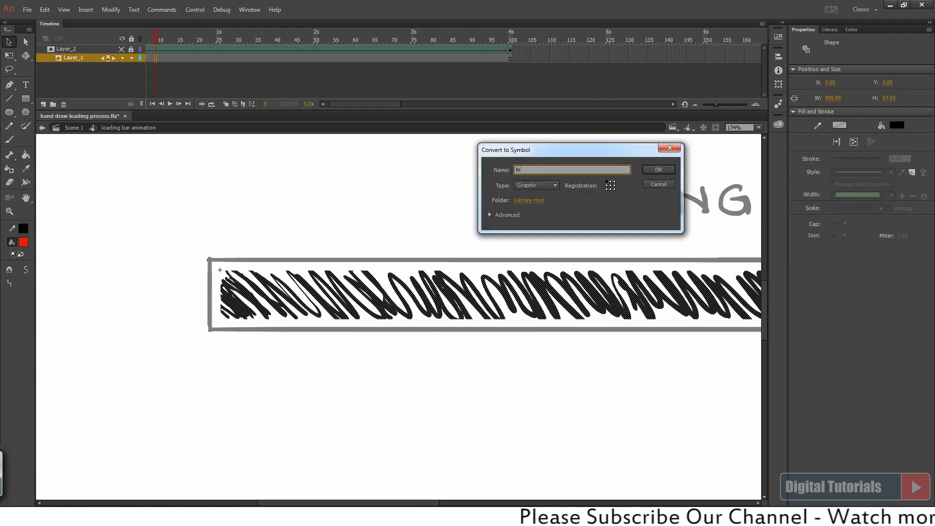
text(ading lines)
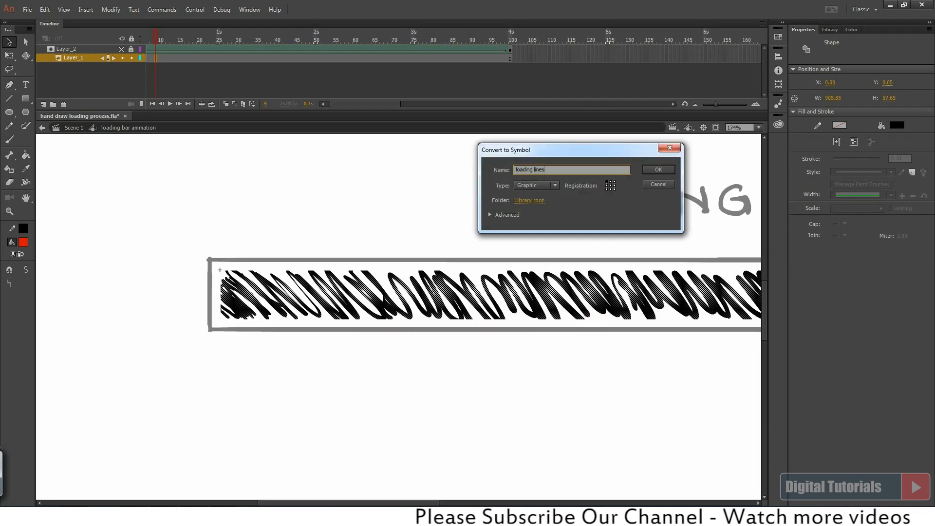
key(Return)
- Inside the loading lines symbol, extend Layer_1 to frame 4 and add a keyframe at frame 3
double_click(319, 305)
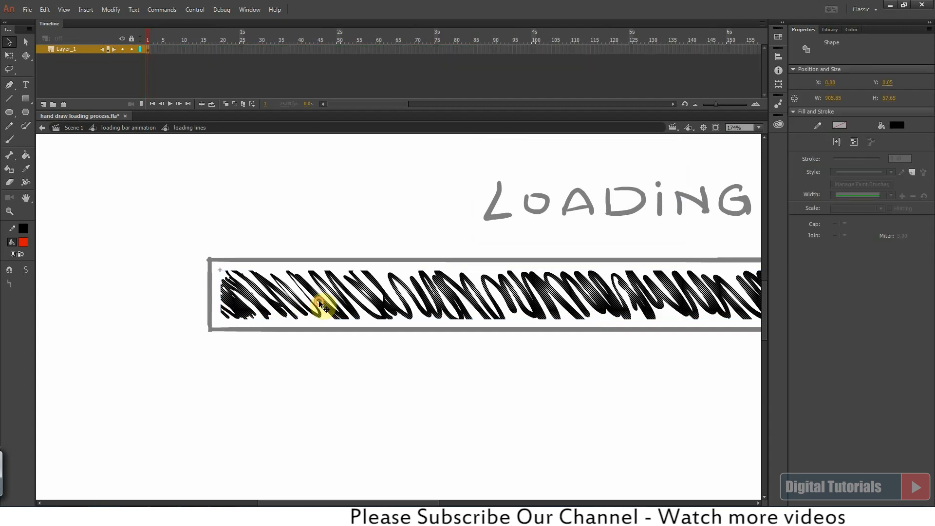
click(160, 50)
key(F5)
click(156, 50)
key(F6)
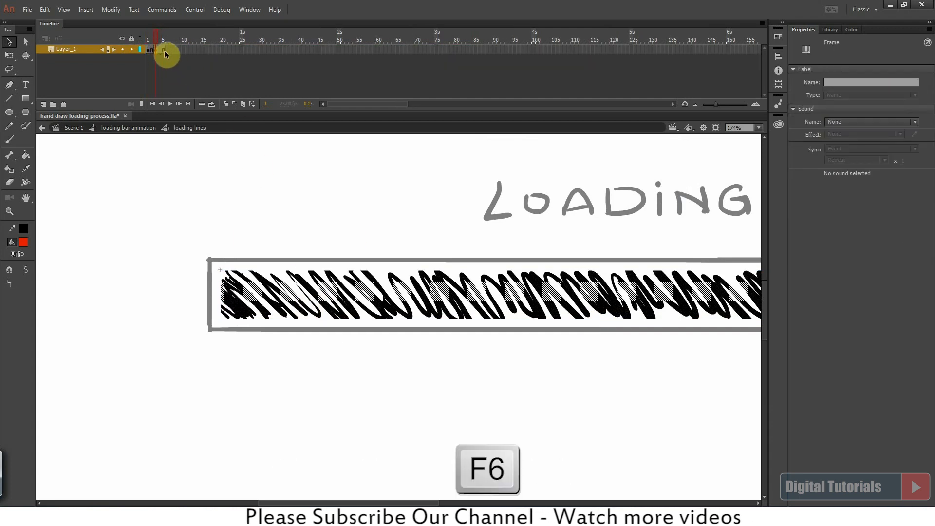
- Smooth the scribble in the second keyframe so it differs slightly from frame 1
click(25, 270)
click(338, 373)
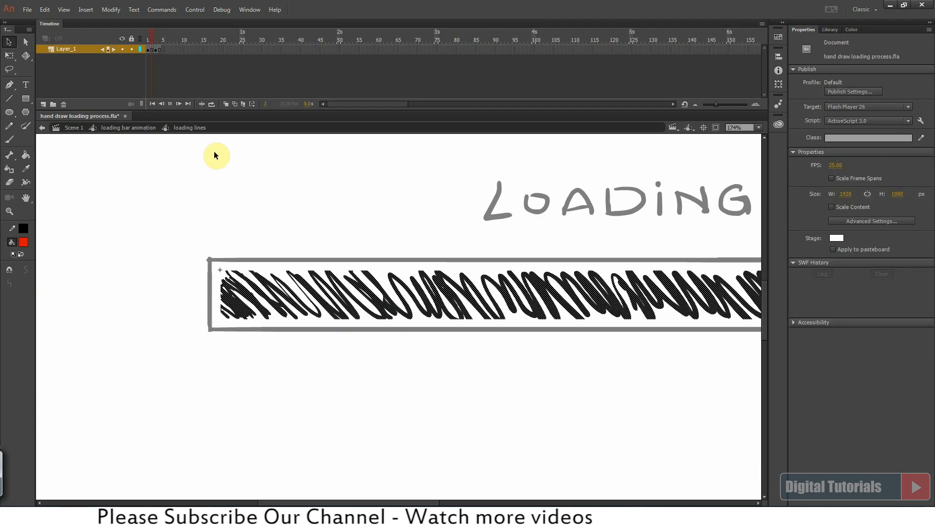
click(159, 49)
click(25, 271)
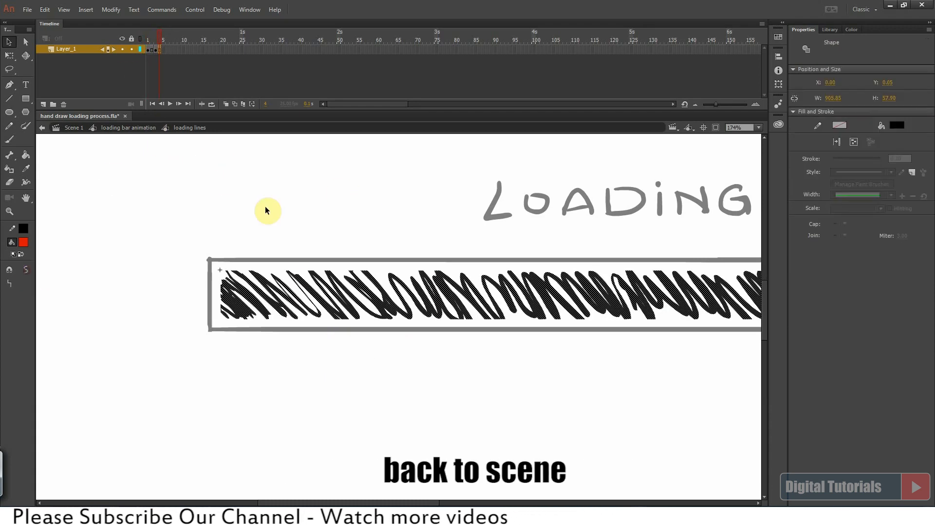
click(264, 206)
- Go back through the loading bar animation to Scene 1 and preview the complete loading animation from the start
click(128, 128)
key(ctrl+2)
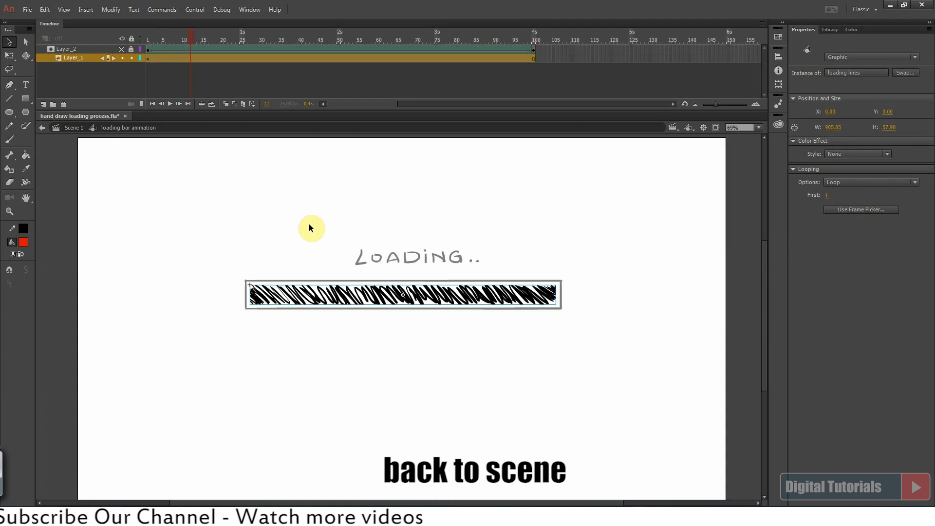
key(Return)
key(Return)
click(78, 128)
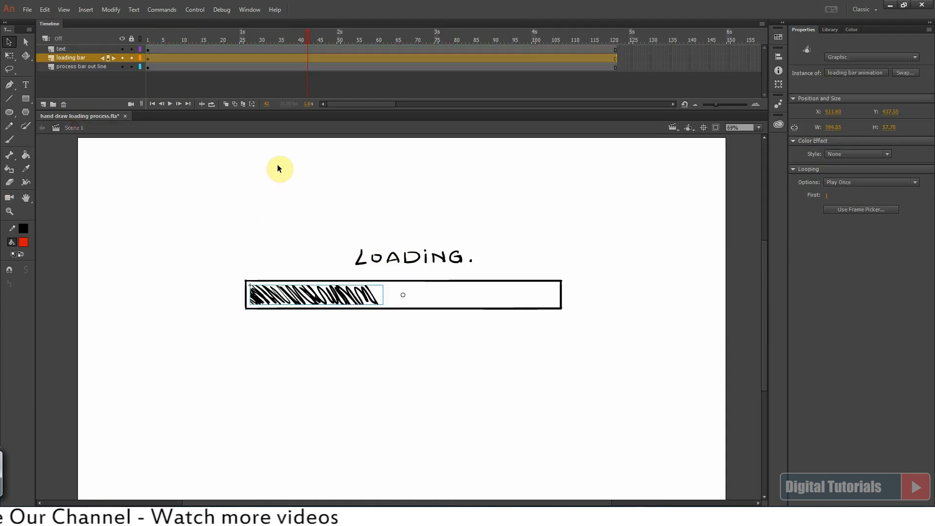
click(276, 166)
click(151, 39)
key(Return)
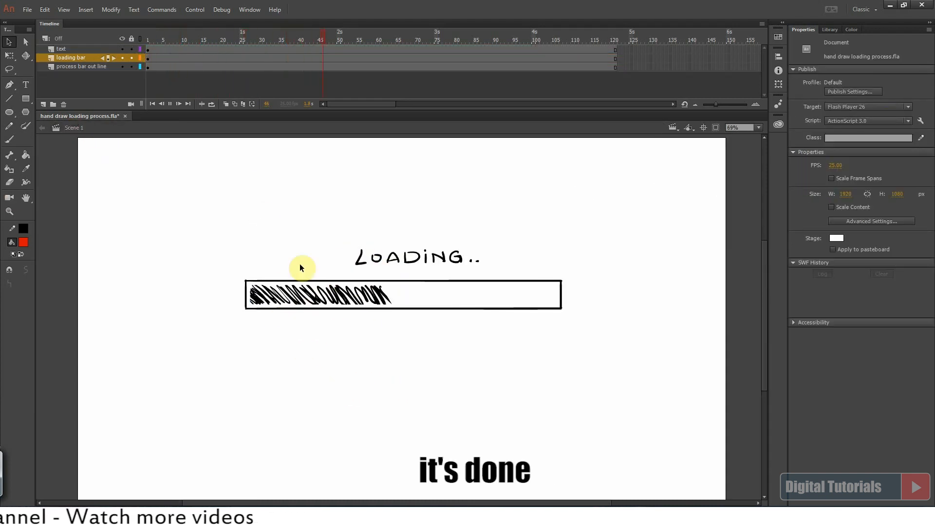